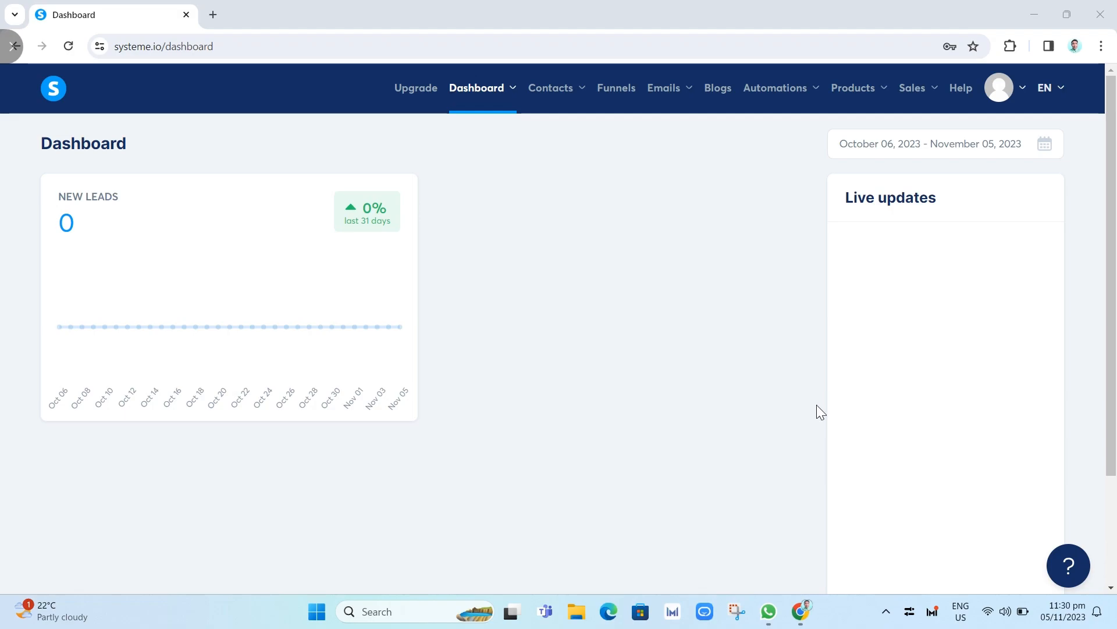
# Step: Create an email campaign named "Free" with the description "Free" and save it
pyautogui.moveTo(672, 93)
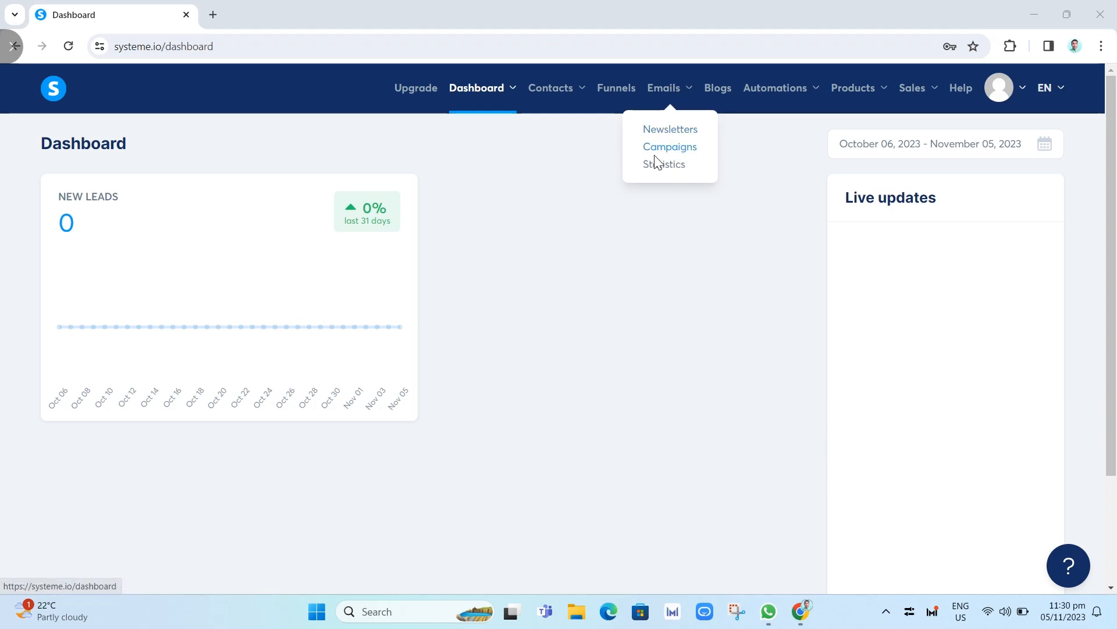
pyautogui.click(676, 155)
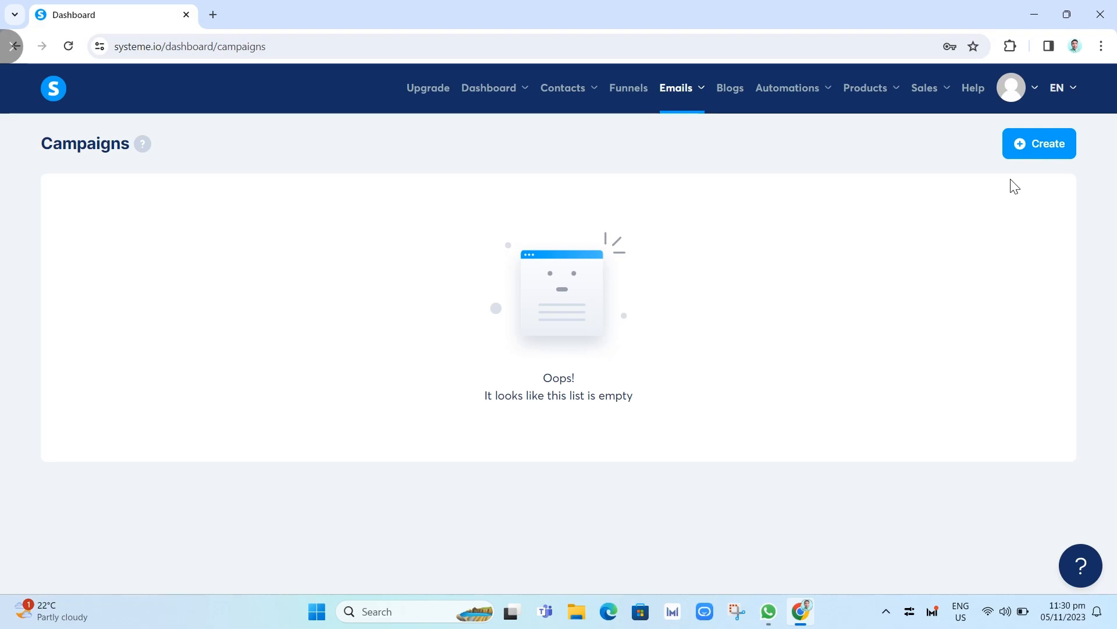
pyautogui.click(1048, 144)
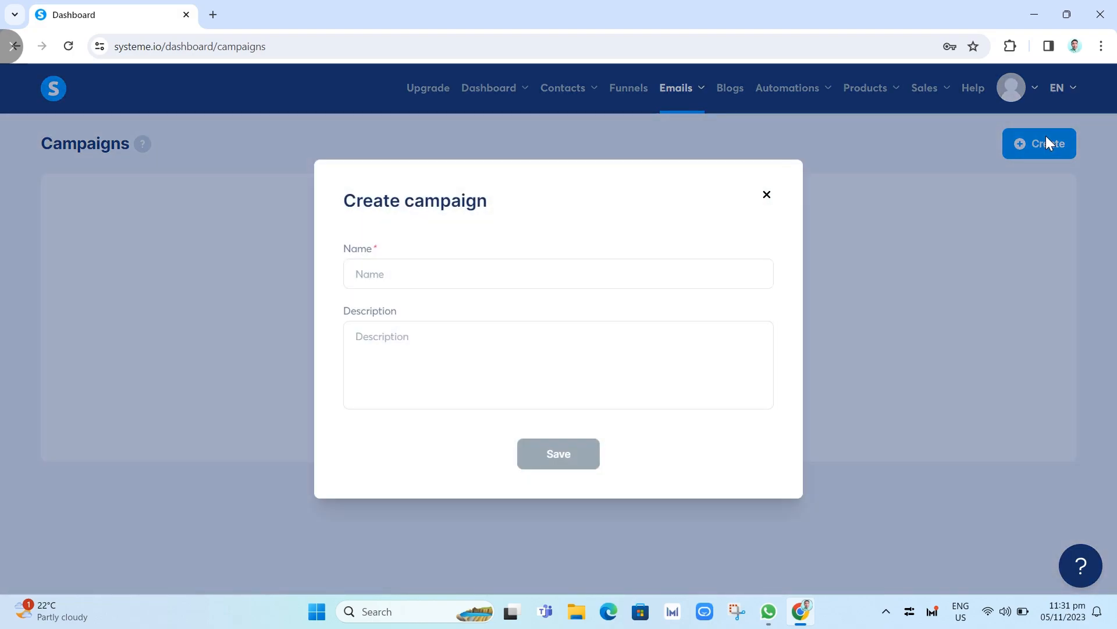
pyautogui.click(468, 276)
pyautogui.write('Free')
pyautogui.click(470, 341)
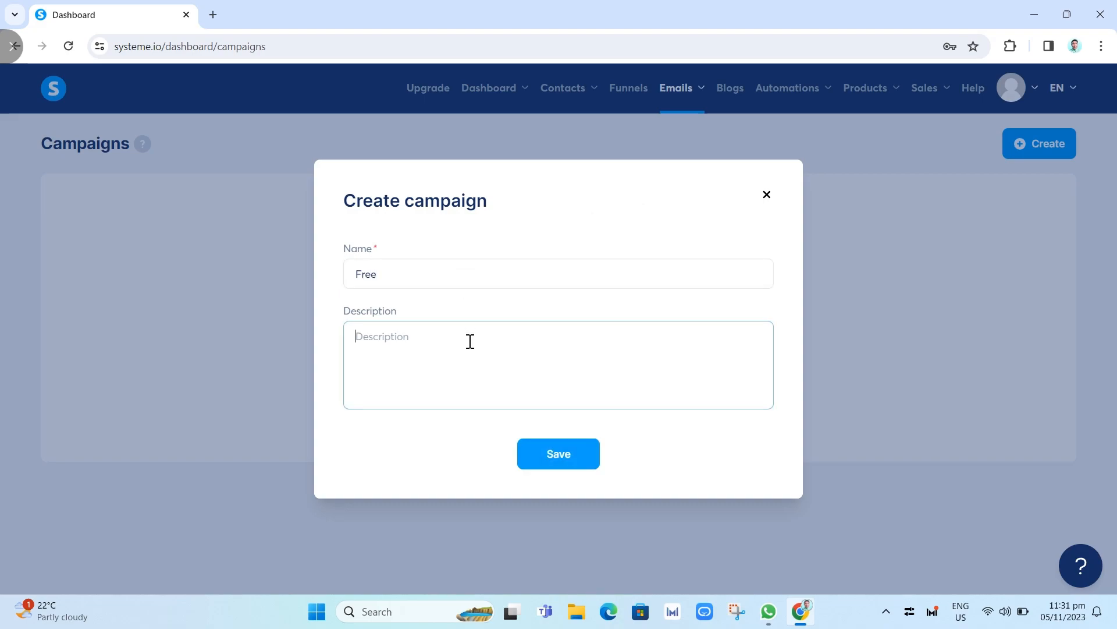
pyautogui.write('Free')
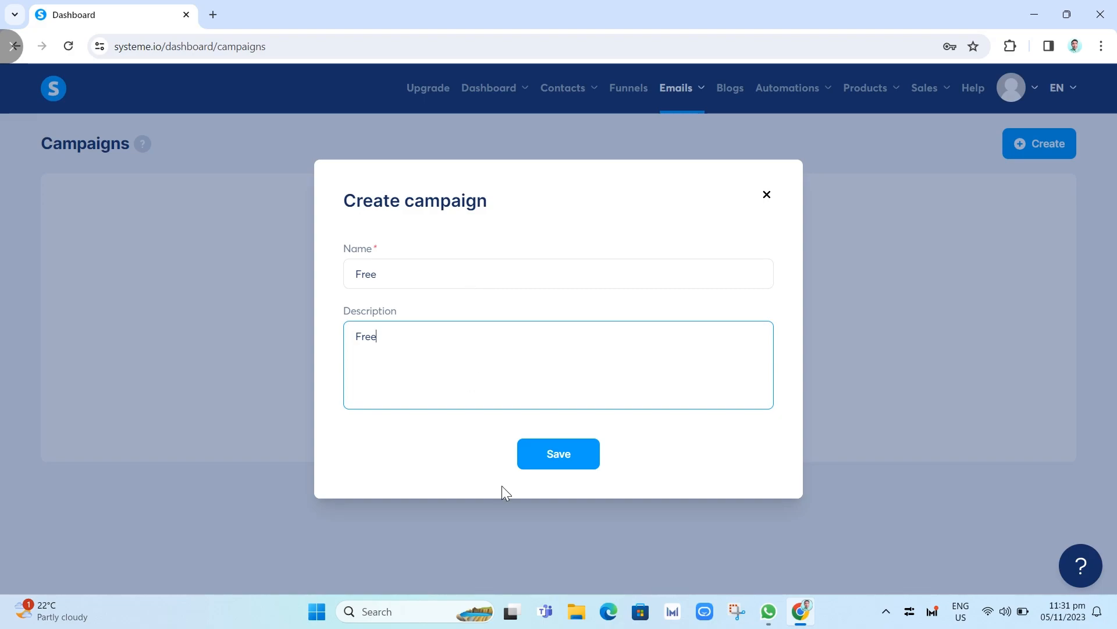
pyautogui.click(560, 457)
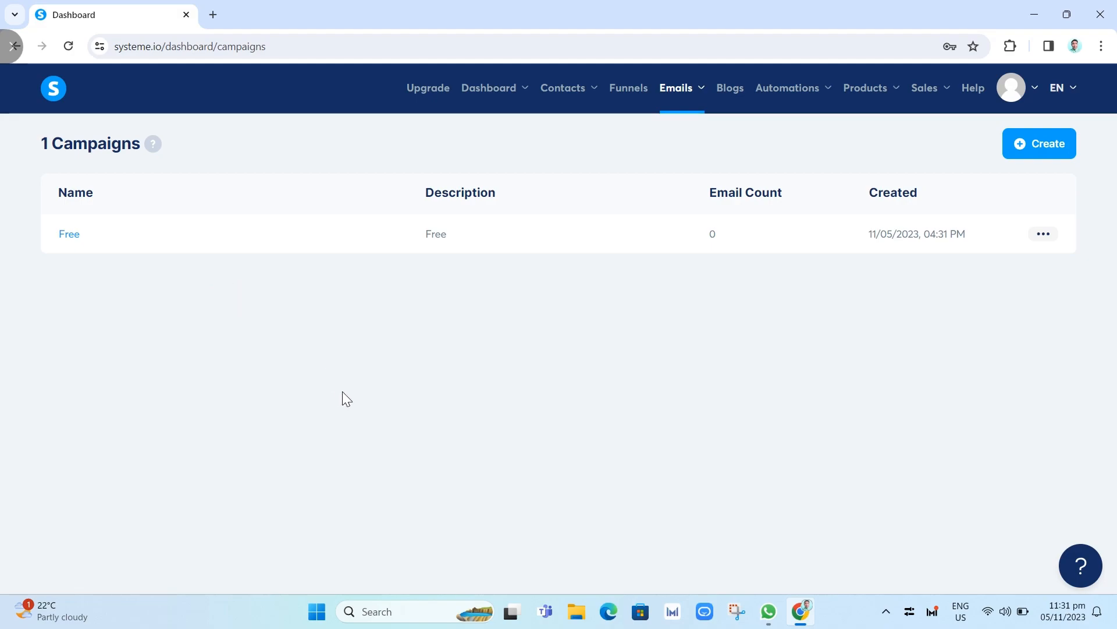
# Step: Add a new campaign step in the Free campaign and set its subject to "Free"
pyautogui.click(72, 239)
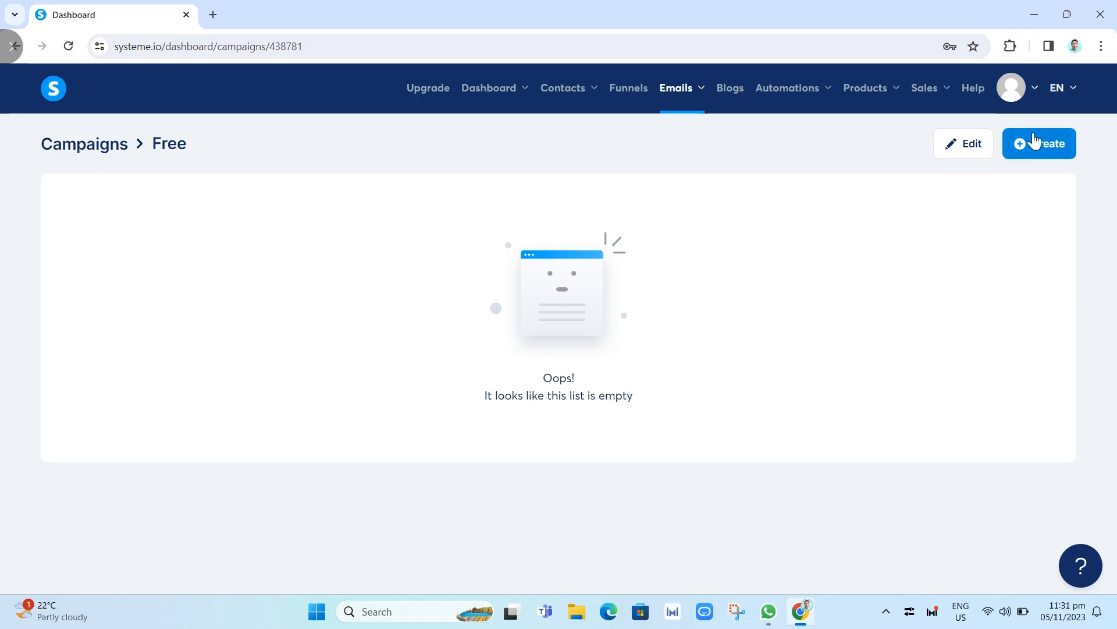
pyautogui.click(1054, 146)
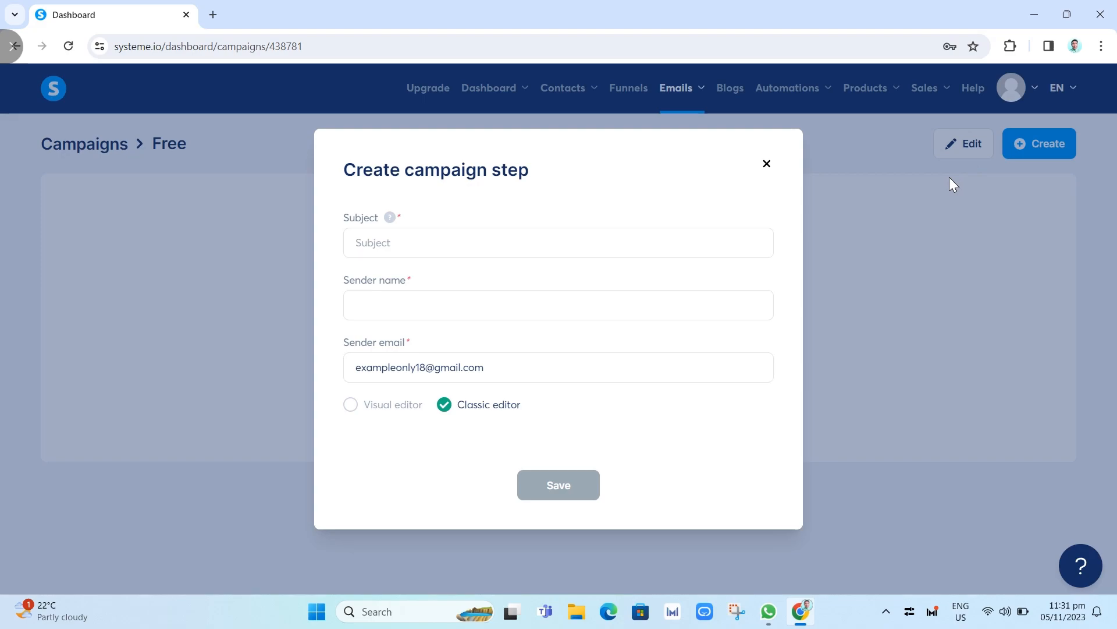
pyautogui.click(417, 241)
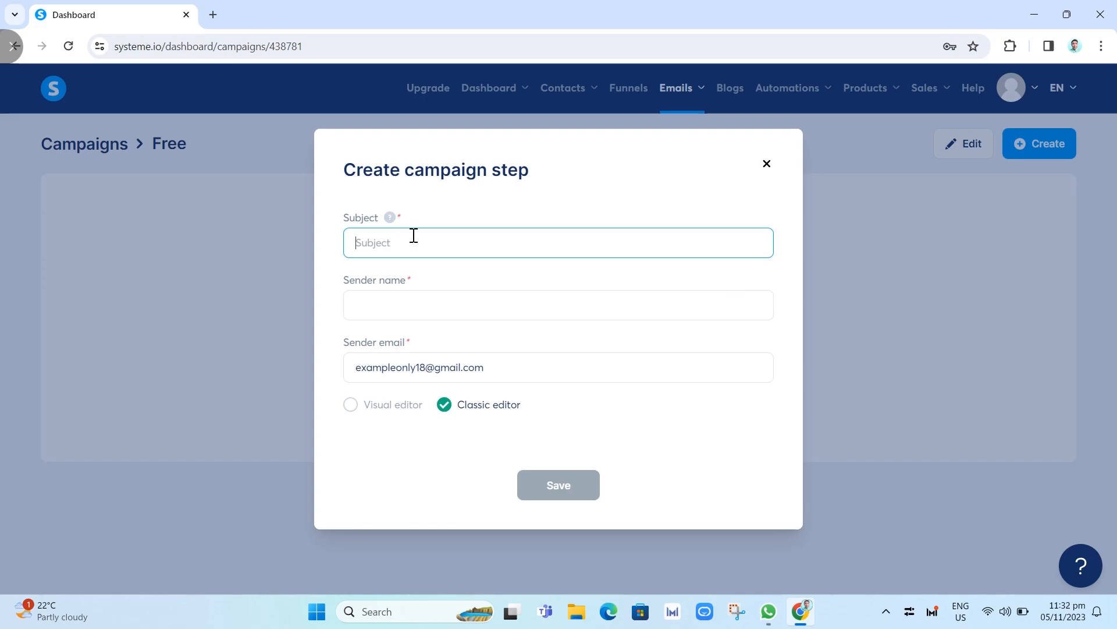
pyautogui.write('Free')
# Step: Enter the sender's name for the campaign step and save it with the Classic editor option
pyautogui.click(424, 312)
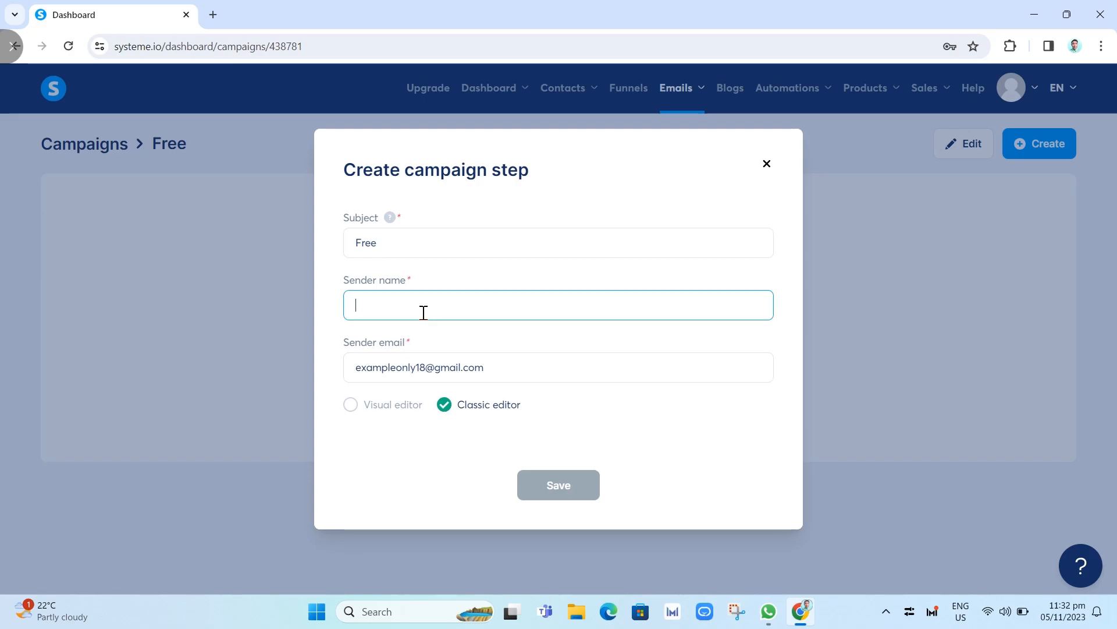
pyautogui.write('hanbe')
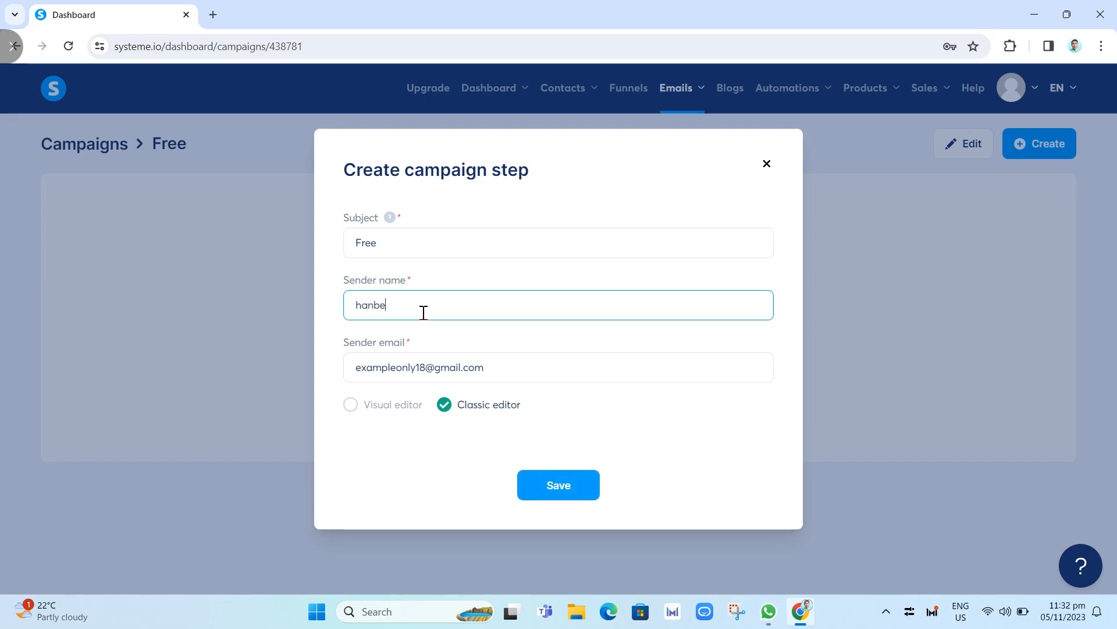
pyautogui.press('BackSpace')
pyautogui.press('BackSpace')
pyautogui.press('BackSpace')
pyautogui.press('BackSpace')
pyautogui.press('BackSpace')
pyautogui.write('Vhanbel')
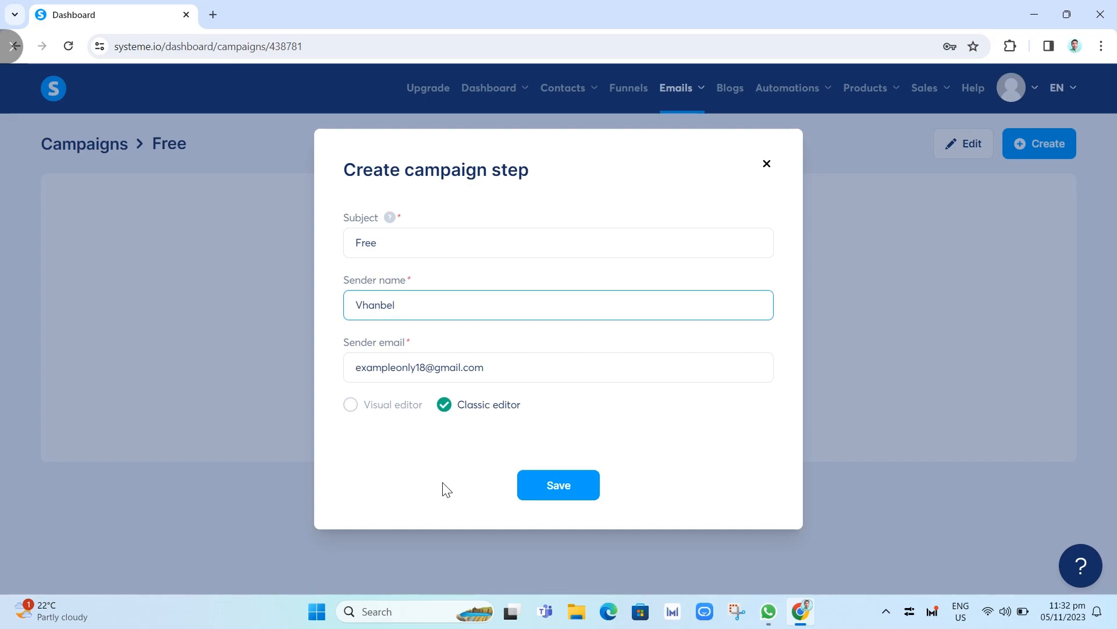
pyautogui.click(569, 494)
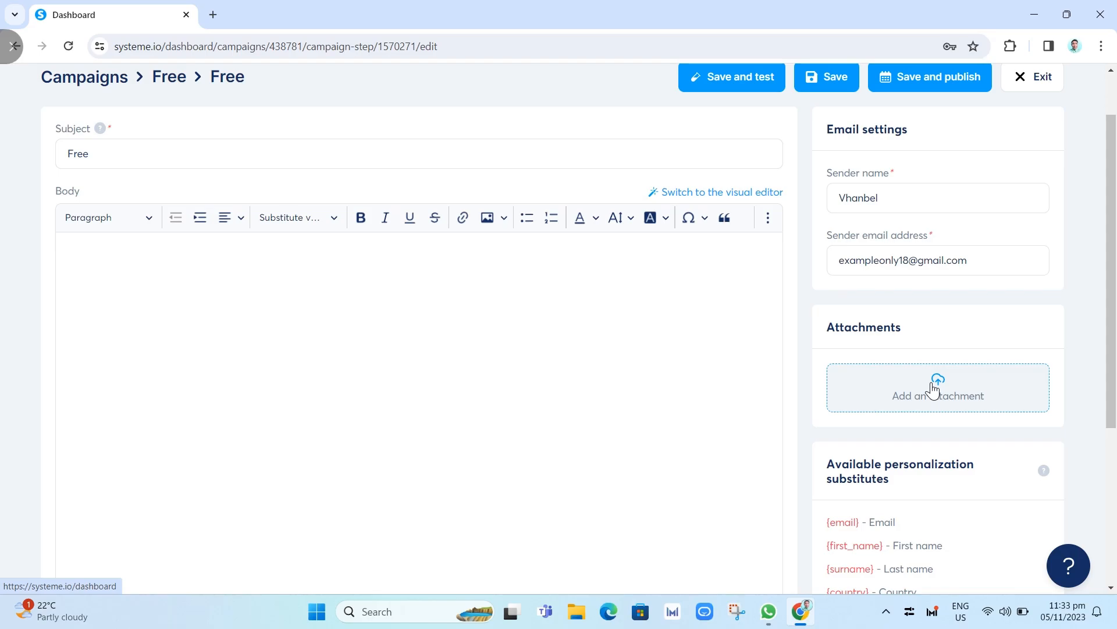
# Step: Begin the email body with "Hi" followed by the {first_name} substitute copied from the available personalization substitutes
pyautogui.scroll(-5, 933, 388)
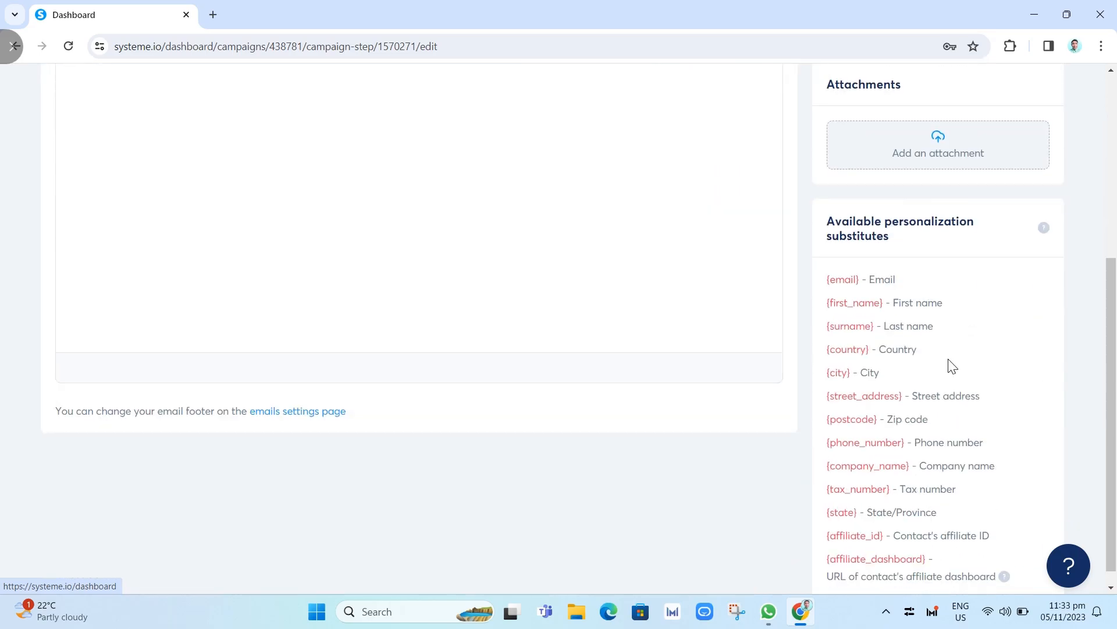
pyautogui.scroll(5, 951, 498)
pyautogui.scroll(-5, 952, 499)
pyautogui.scroll(5, 955, 500)
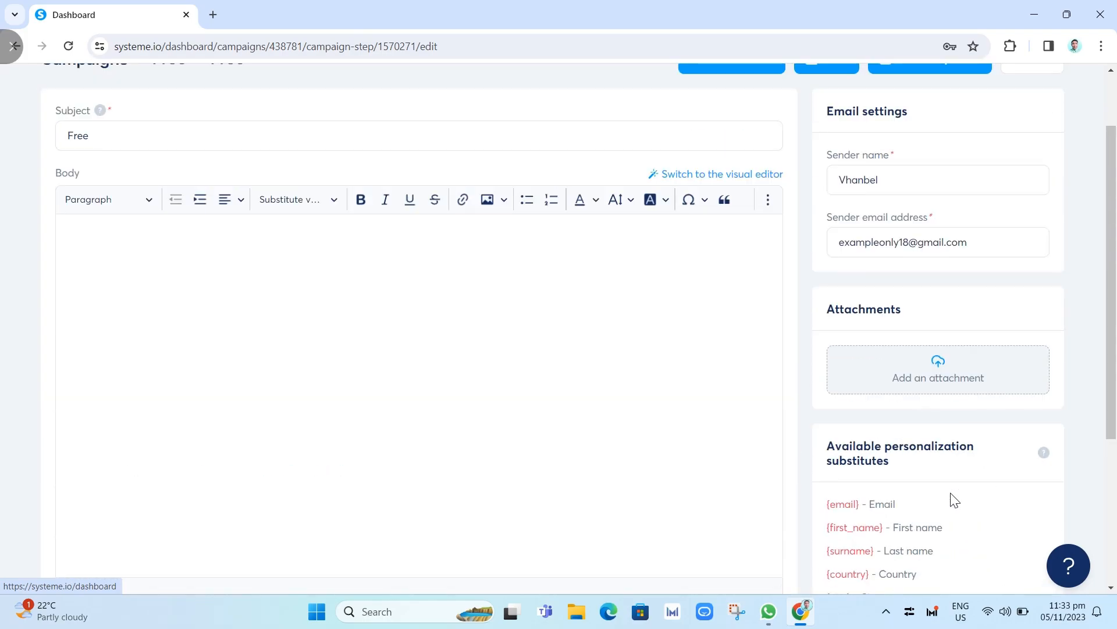
pyautogui.scroll(-2, 934, 544)
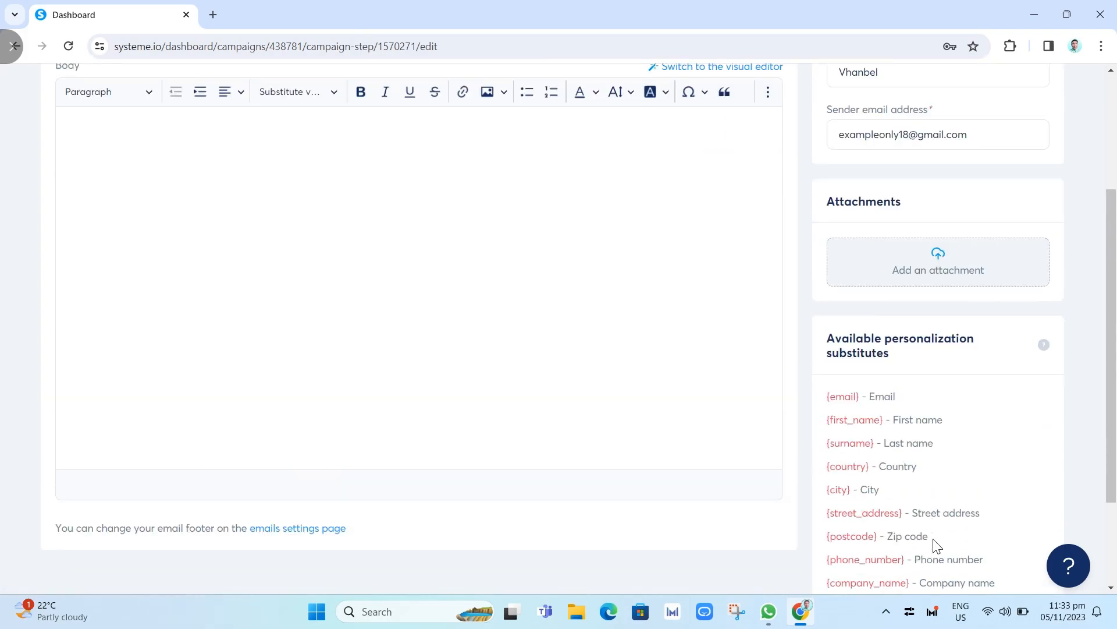
pyautogui.scroll(-2, 855, 429)
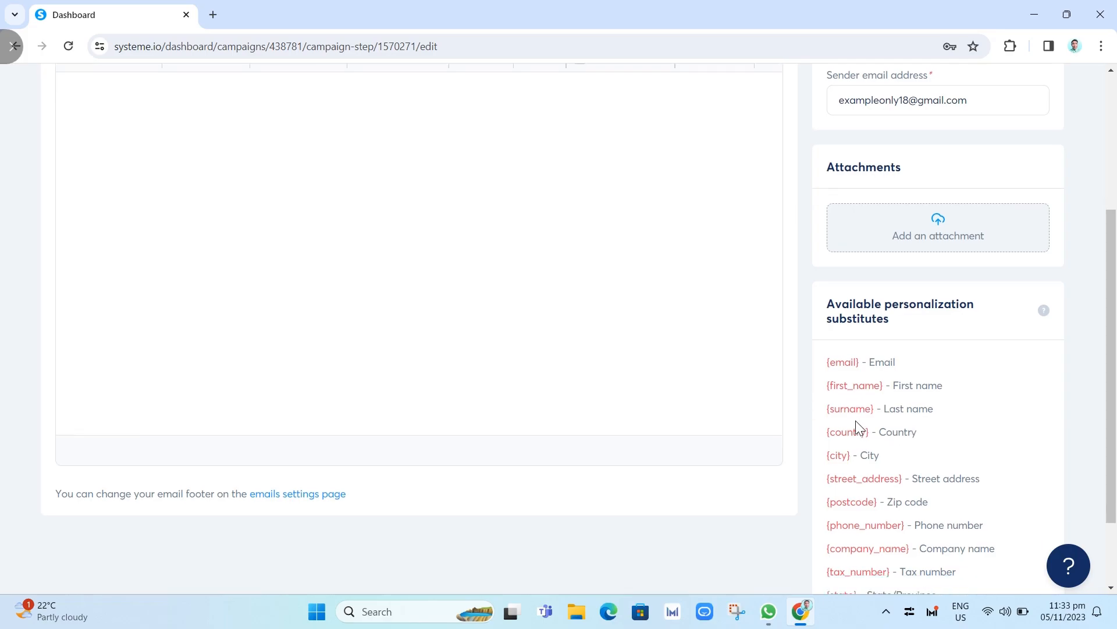
pyautogui.click(443, 242)
pyautogui.scroll(2, 571, 313)
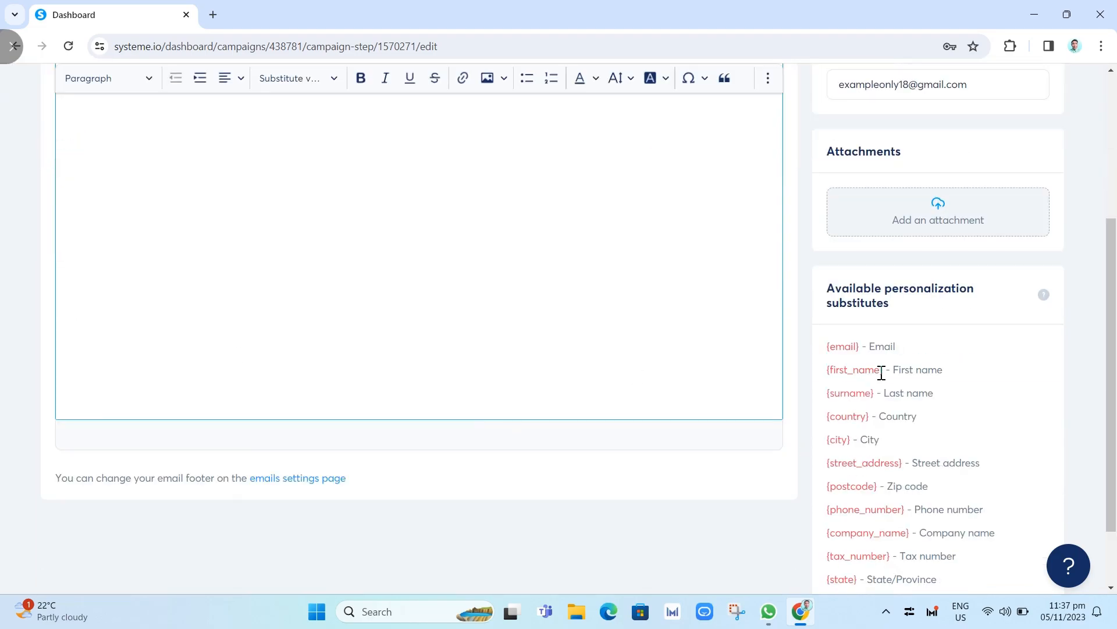
pyautogui.moveTo(881, 372); pyautogui.dragTo(828, 373)
pyautogui.rightClick(834, 375)
pyautogui.click(855, 384)
pyautogui.scroll(4, 225, 274)
pyautogui.click(123, 324)
pyautogui.rightClick(123, 322)
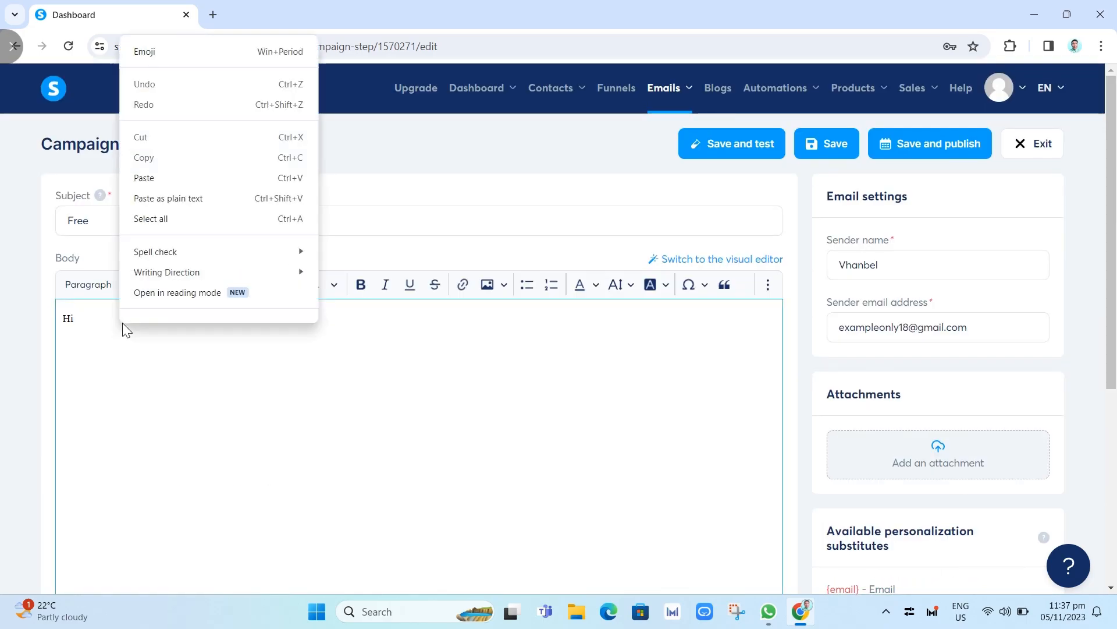
pyautogui.click(157, 176)
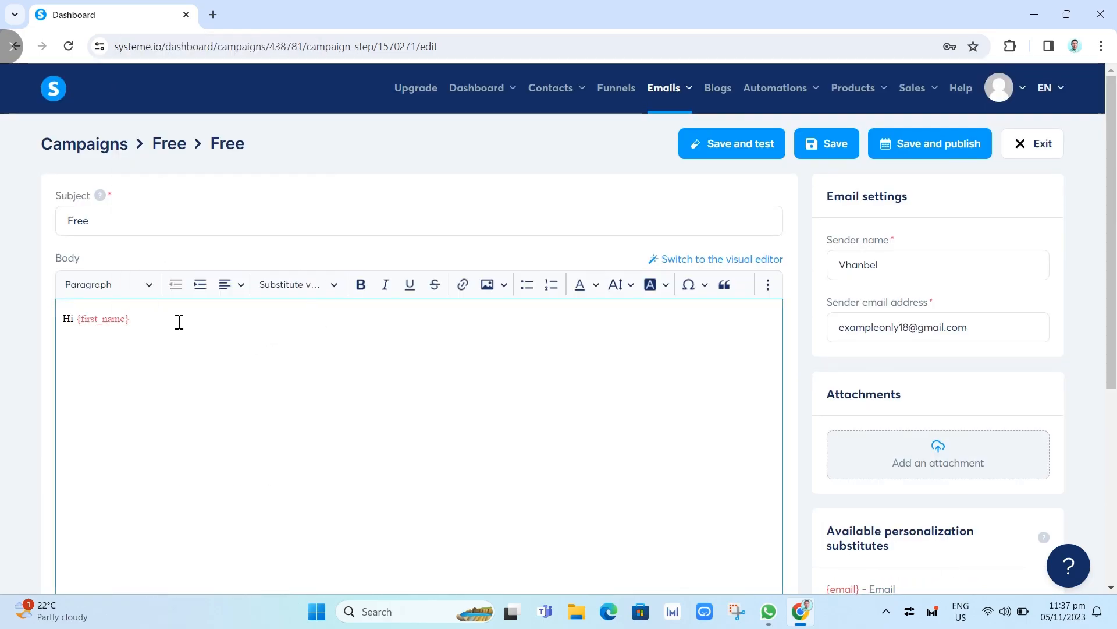
# Step: Read the help note on the available personalization substitutes
pyautogui.scroll(-4, 1039, 410)
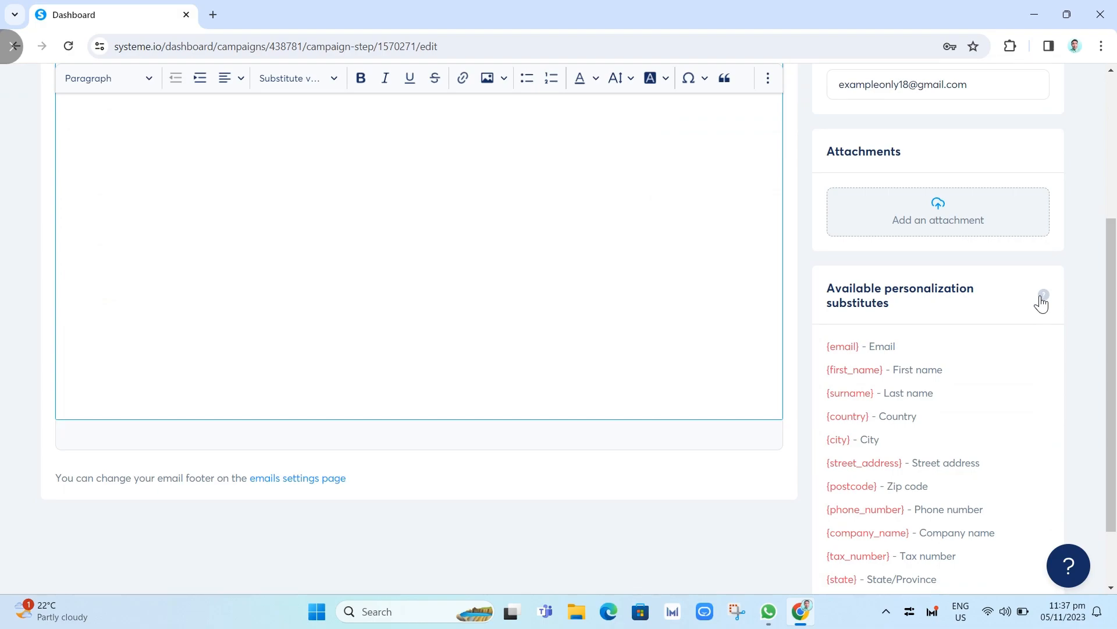
pyautogui.click(1041, 298)
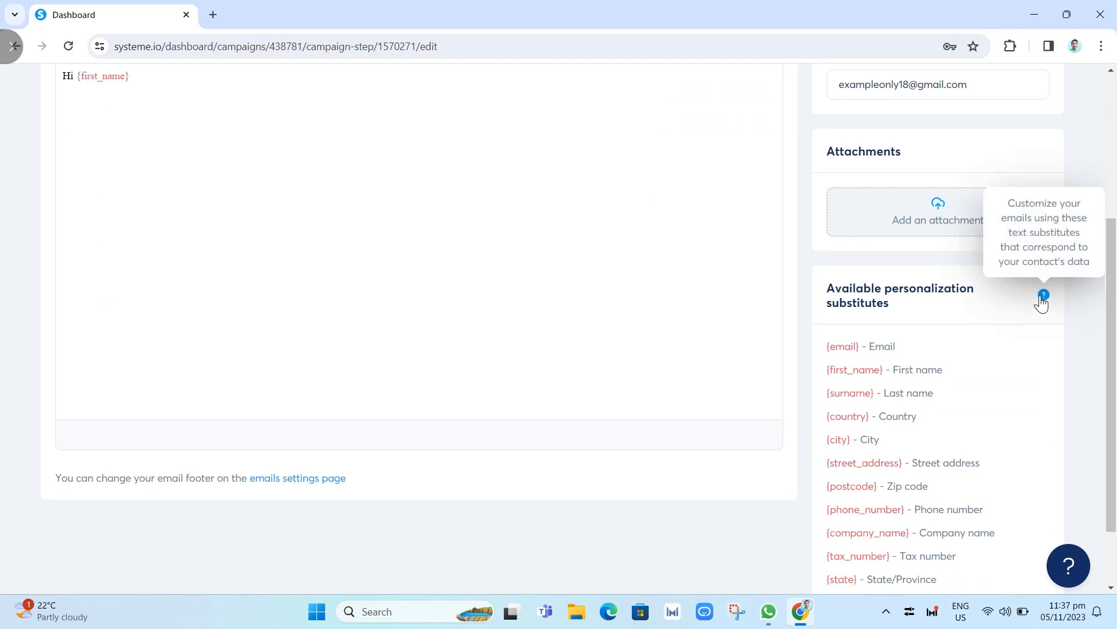
pyautogui.scroll(4, 519, 359)
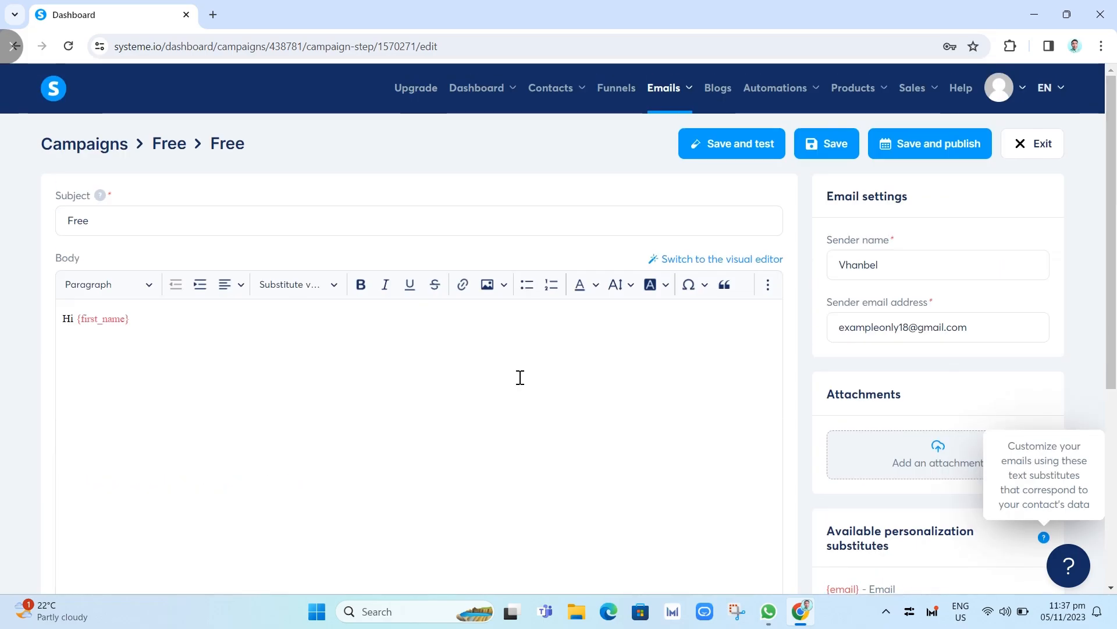
pyautogui.moveTo(566, 94)
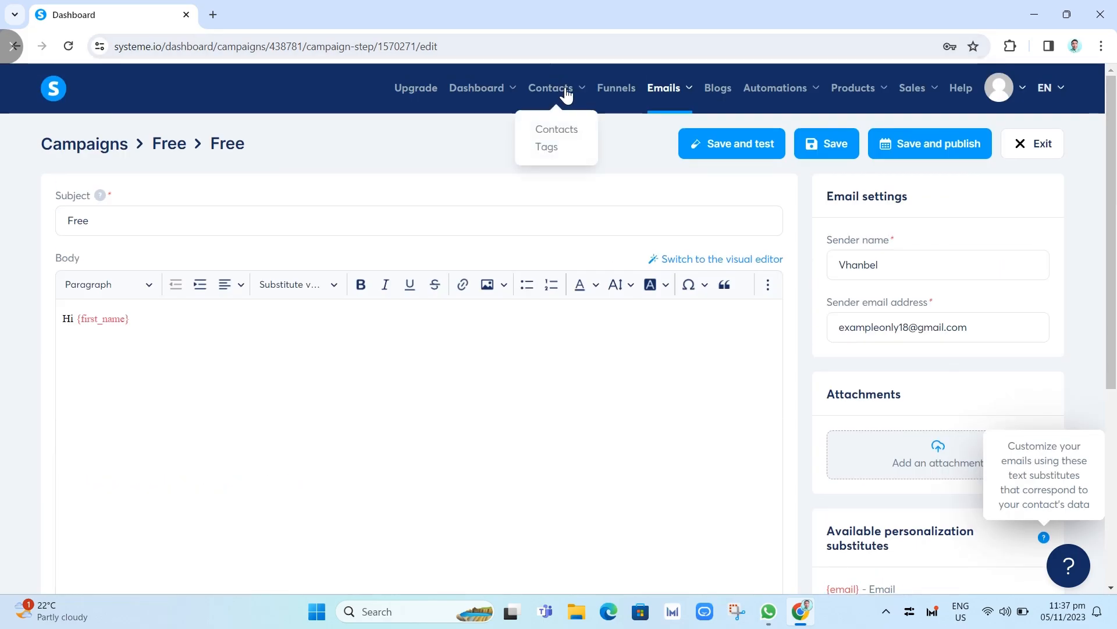
pyautogui.click(556, 131)
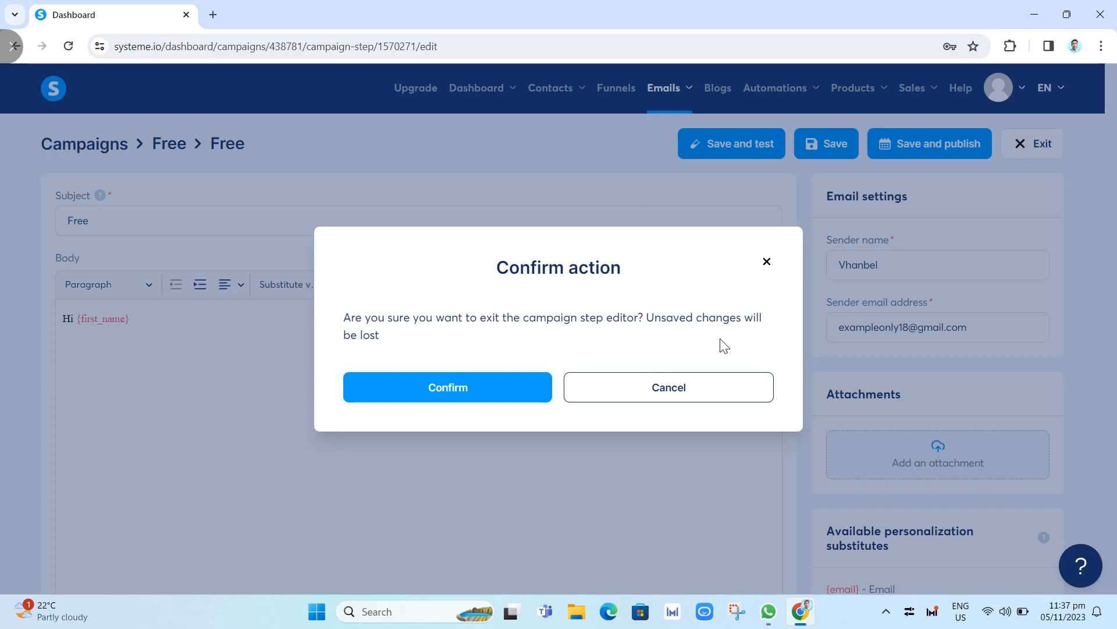
pyautogui.click(765, 265)
pyautogui.moveTo(563, 128)
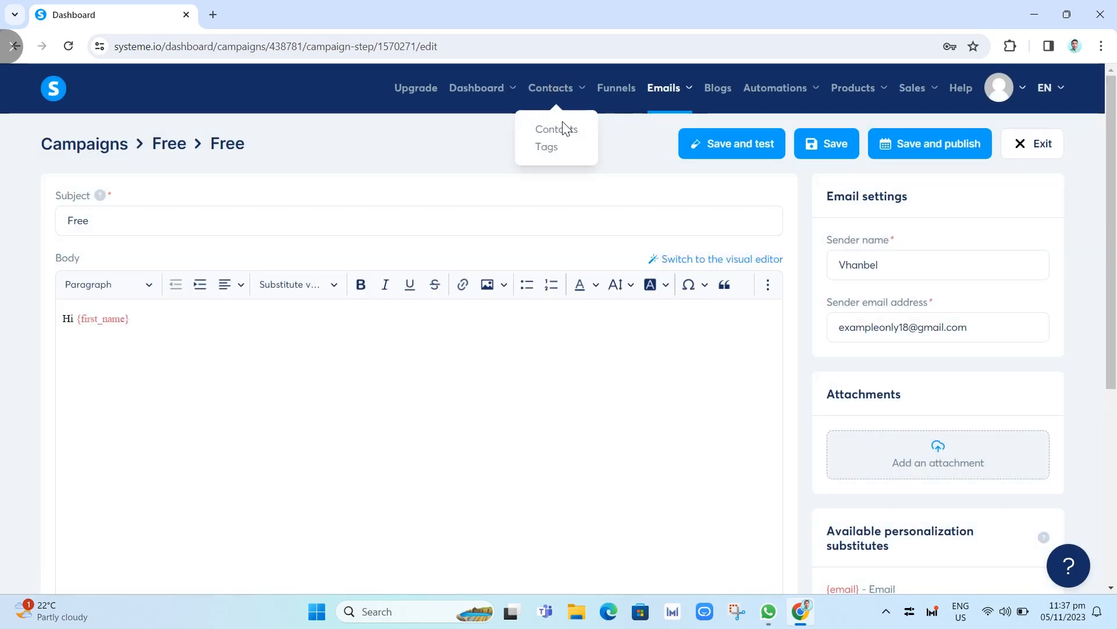
# Step: Save the email for publishing and set the delay before sending to 1 hour in its activation settings
pyautogui.scroll(-4, 390, 417)
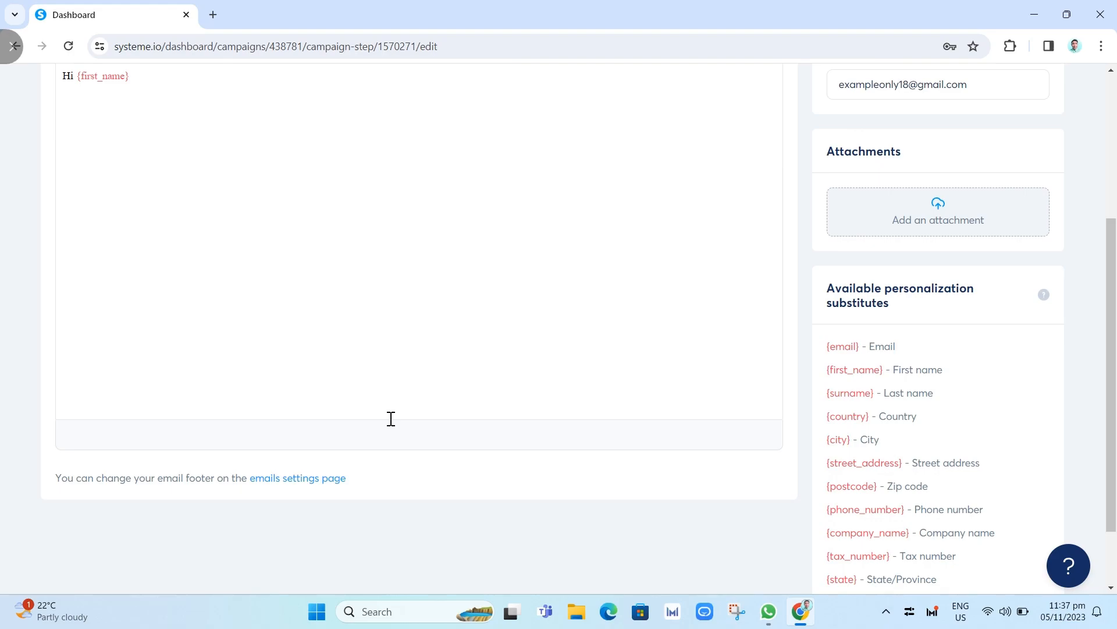
pyautogui.scroll(4, 386, 585)
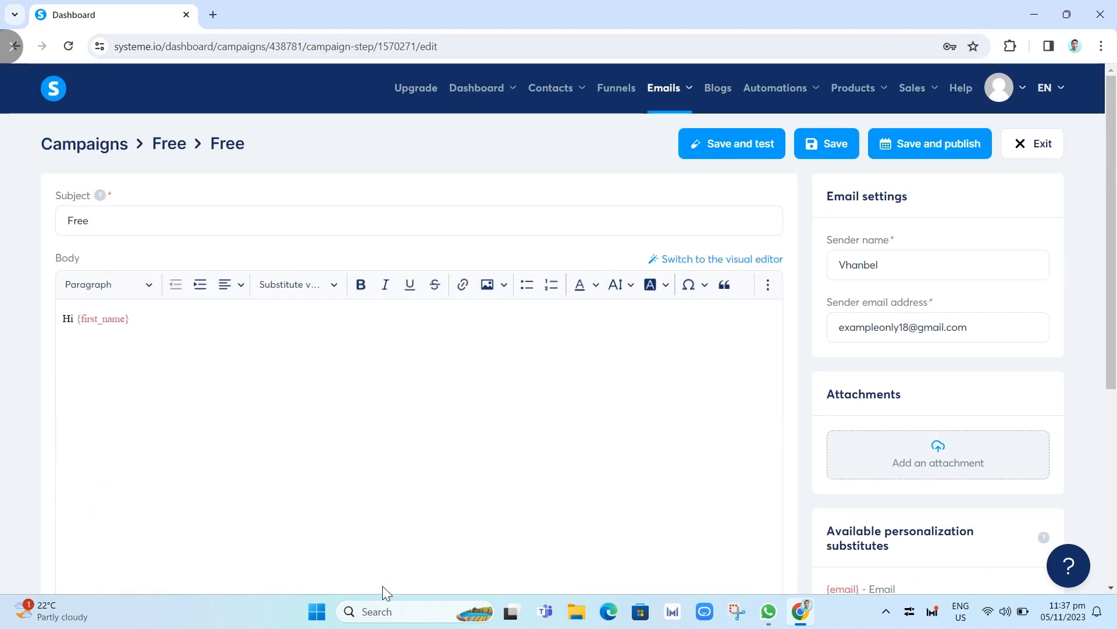
pyautogui.click(912, 141)
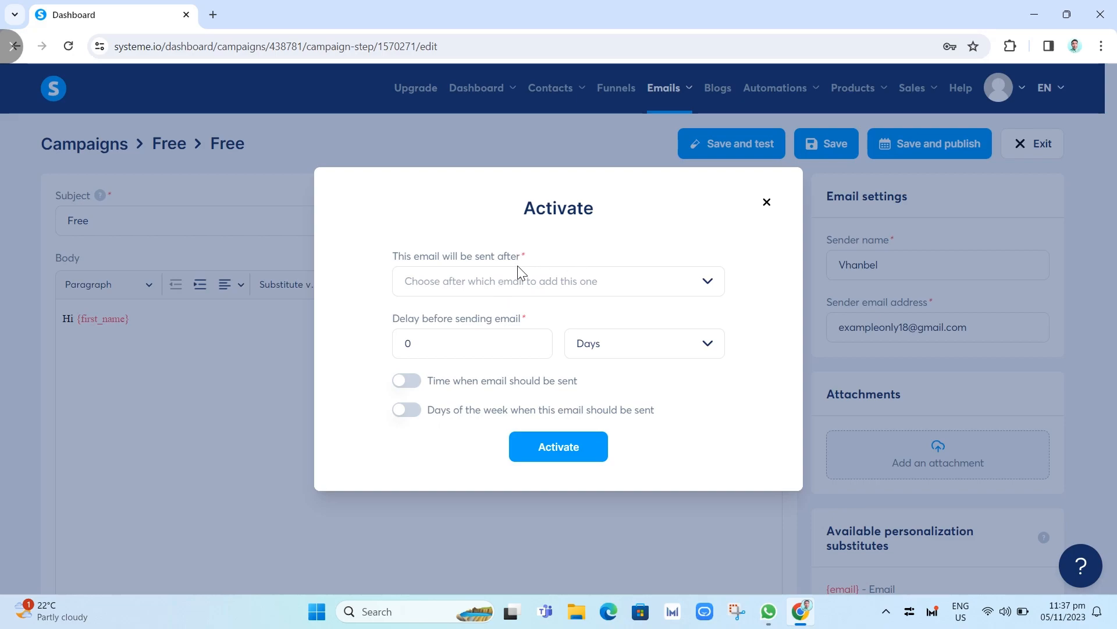
pyautogui.click(590, 284)
pyautogui.click(564, 323)
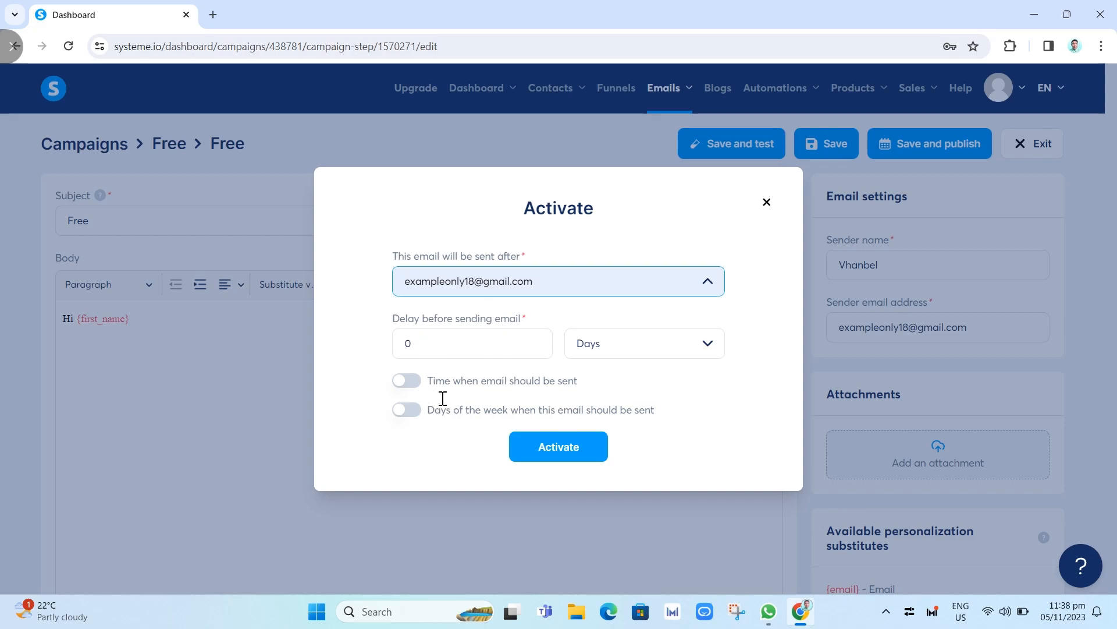
pyautogui.click(459, 345)
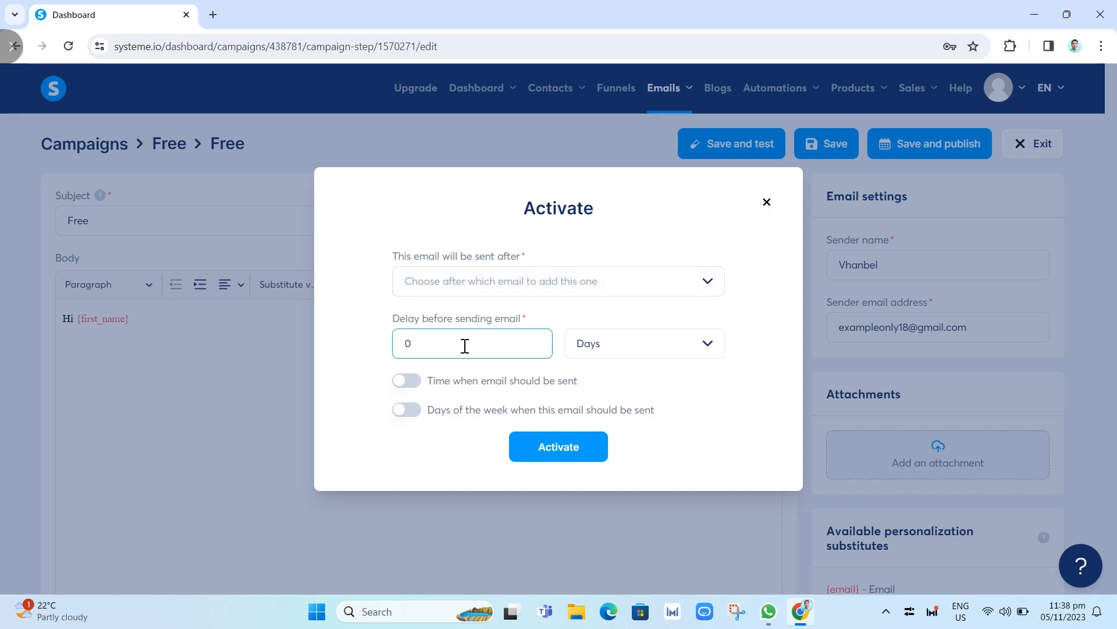
pyautogui.write('1')
pyautogui.click(640, 343)
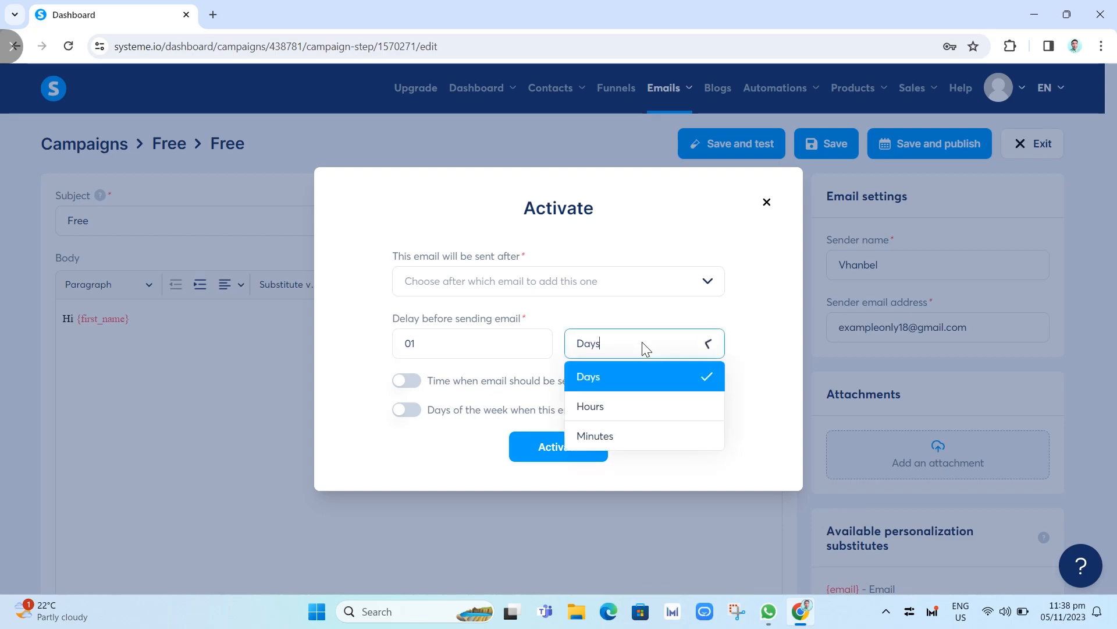
pyautogui.click(615, 405)
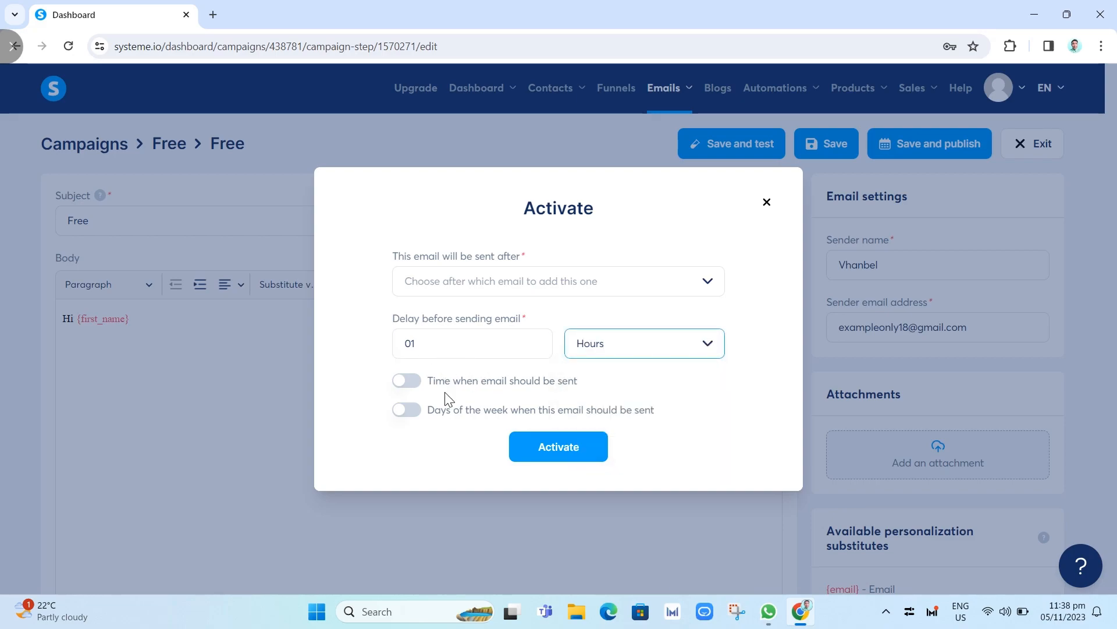
# Step: Switch the send-time and days-of-week options on and back off, and activate the email
pyautogui.click(406, 382)
pyautogui.click(531, 390)
pyautogui.click(509, 391)
pyautogui.click(395, 364)
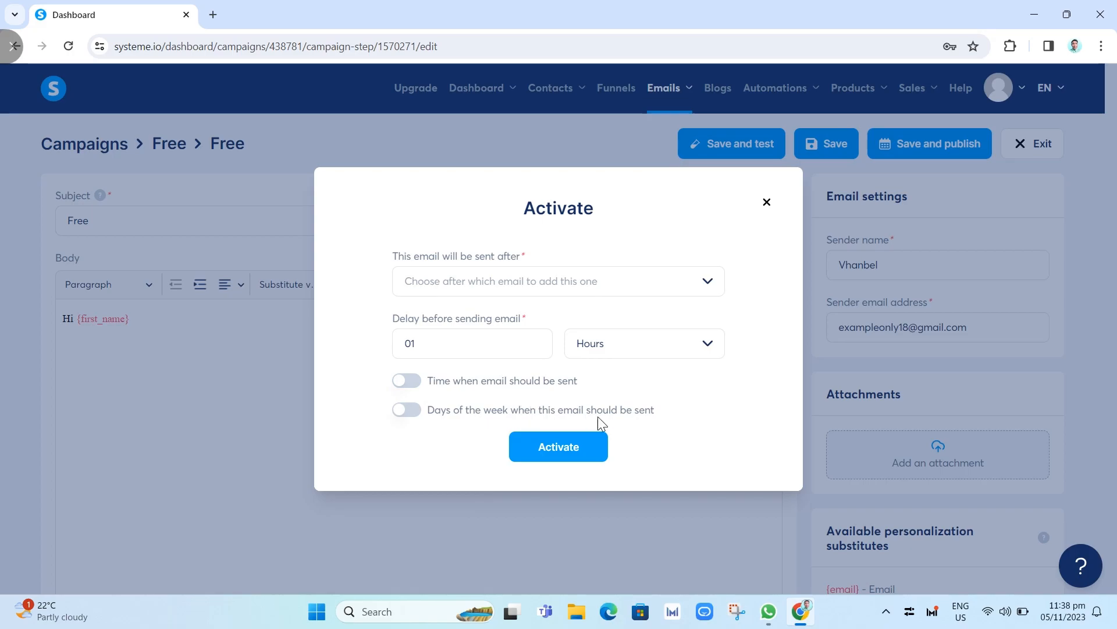
pyautogui.click(407, 413)
pyautogui.click(401, 341)
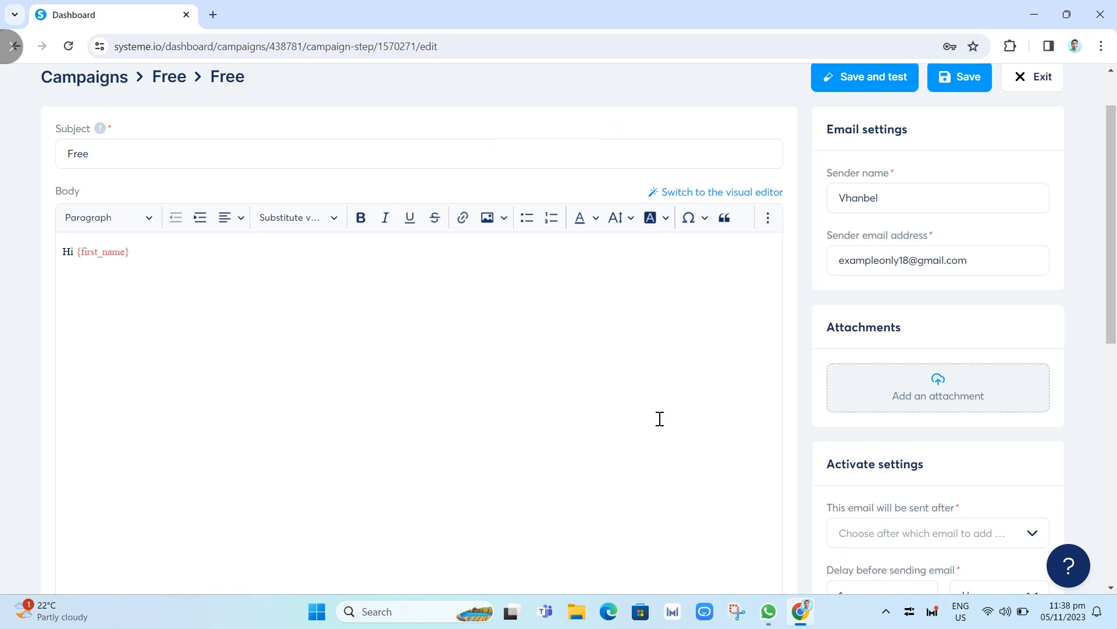
# Step: Save the campaign email and send a test copy to the prefilled email address
pyautogui.scroll(1, 600, 419)
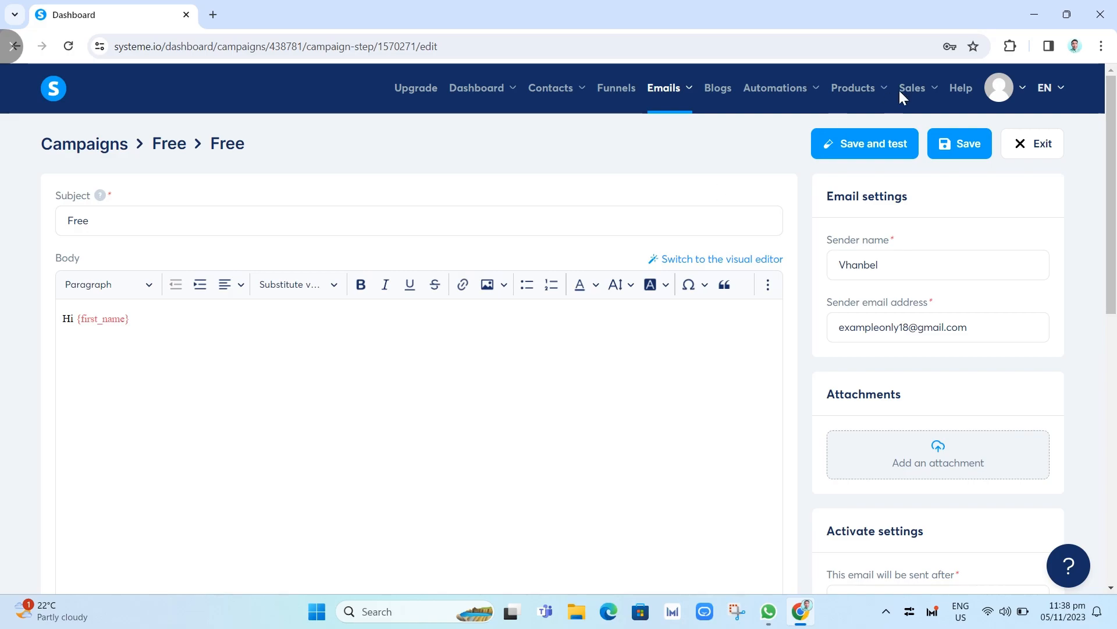
pyautogui.click(963, 143)
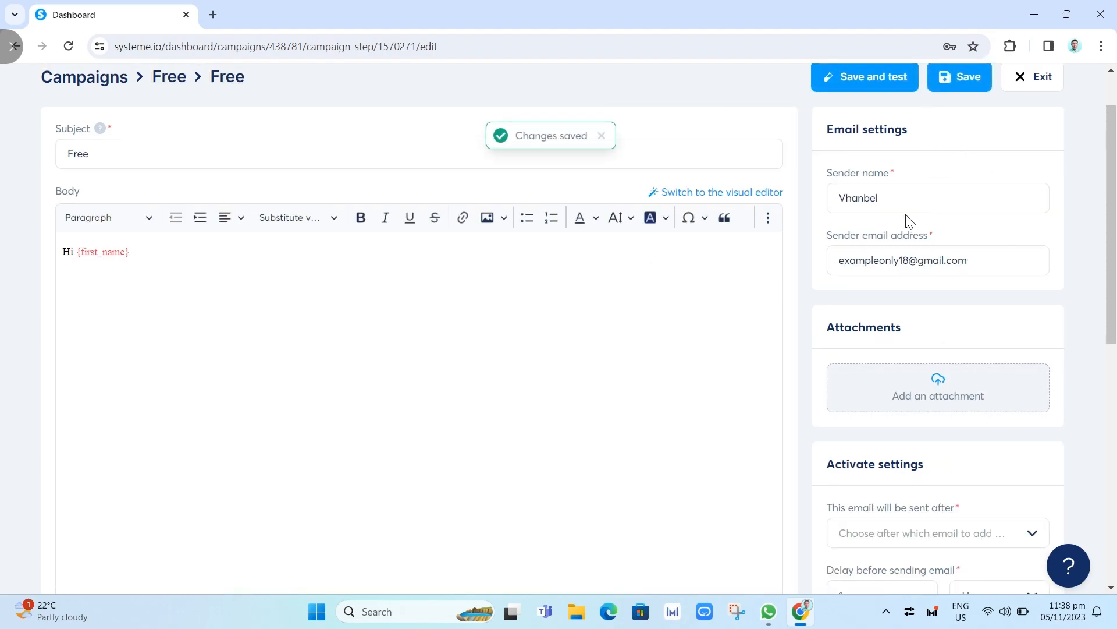
pyautogui.click(879, 145)
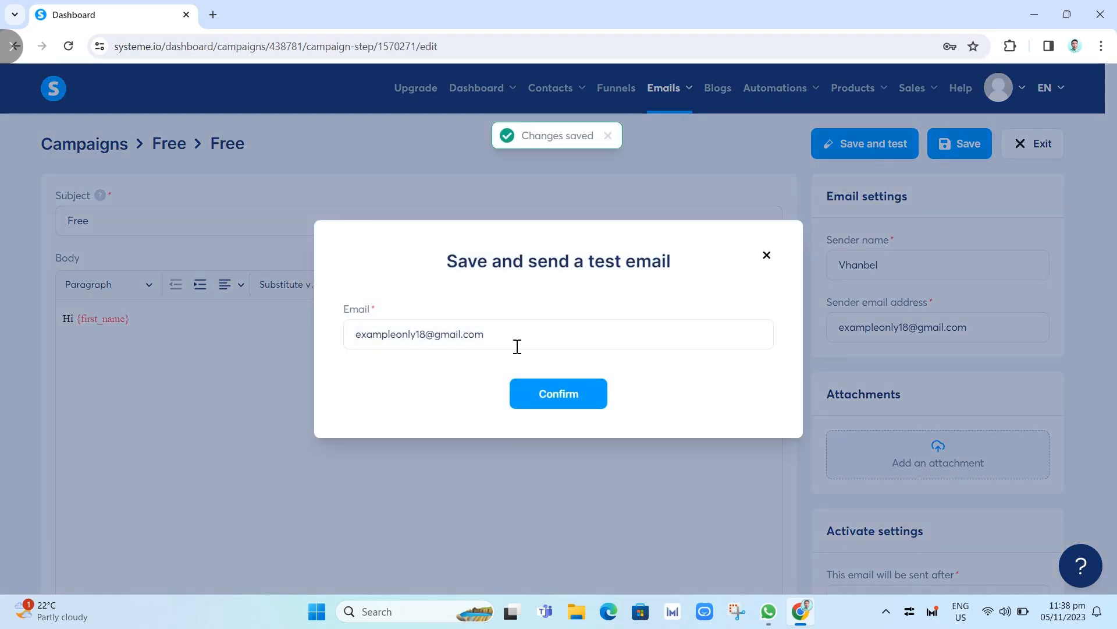
pyautogui.click(554, 393)
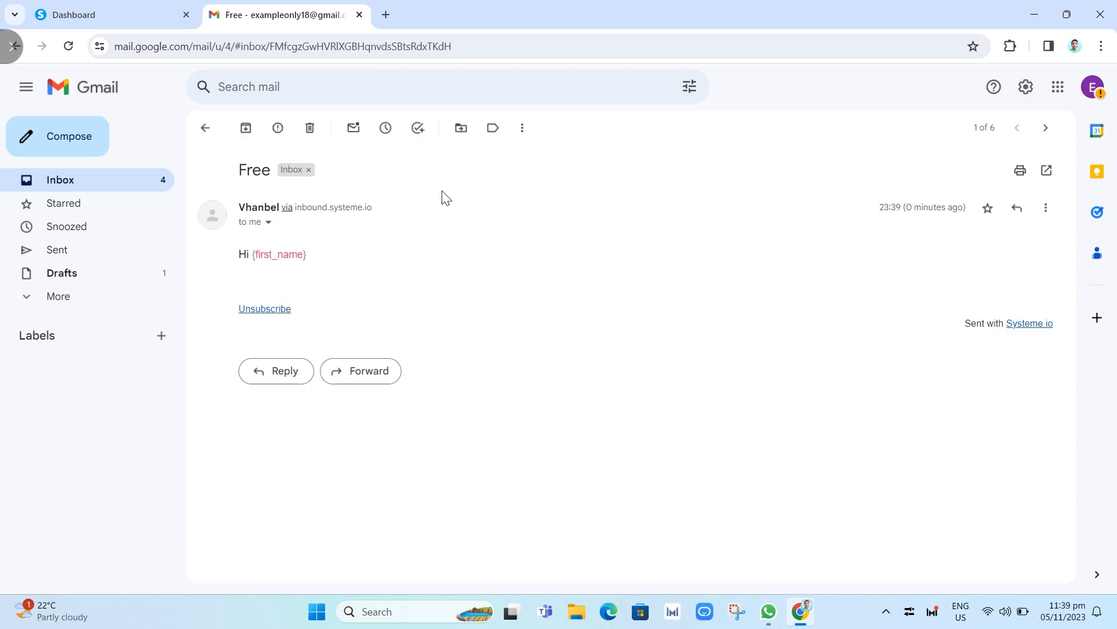
# Step: Return to the systeme.io email and switch it to the visual editor using the "Answered: your most burning questions about online business..." template
pyautogui.click(143, 13)
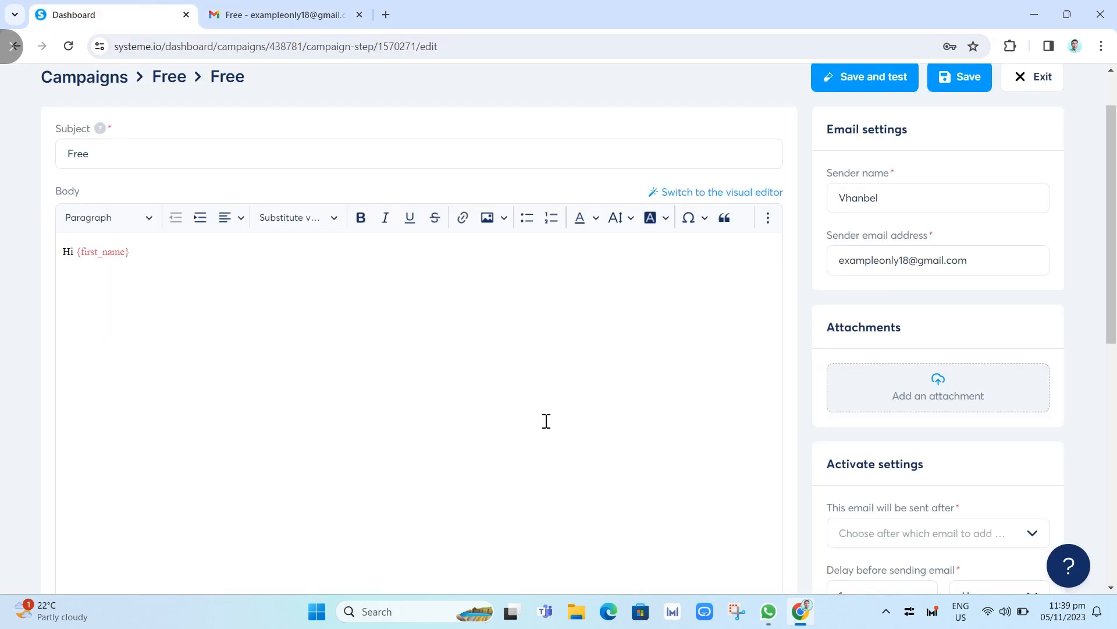
pyautogui.click(731, 195)
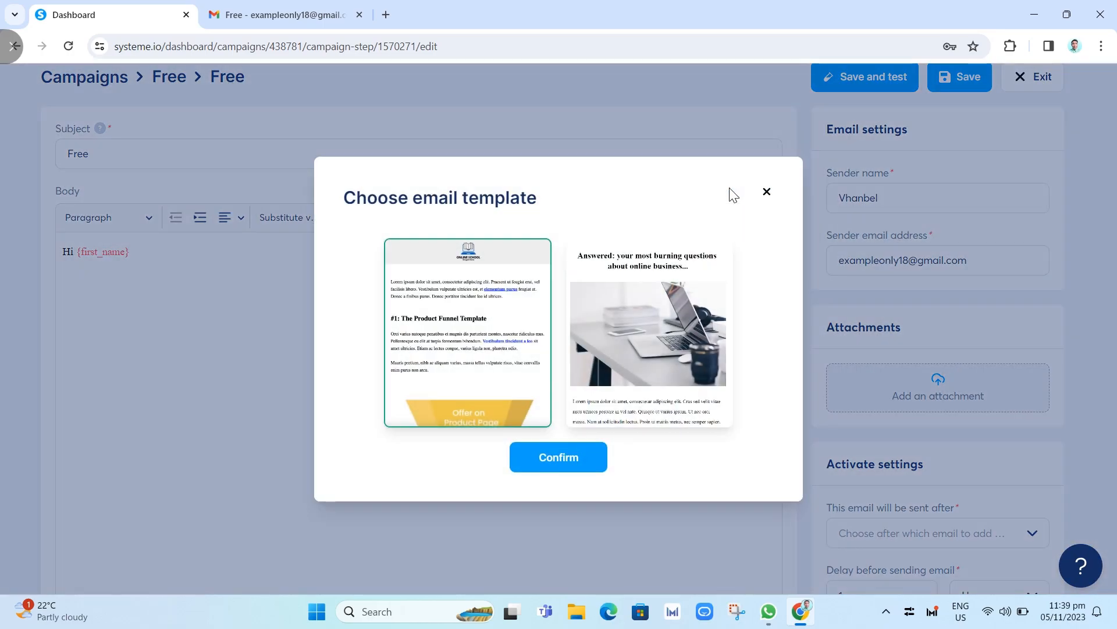
pyautogui.click(646, 355)
pyautogui.click(559, 458)
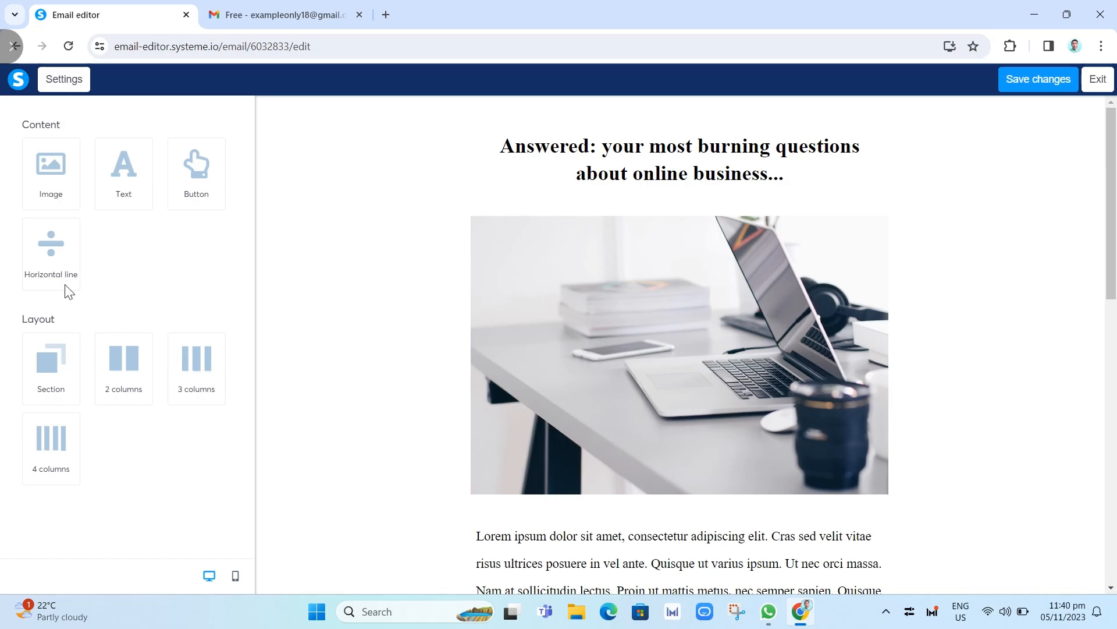
# Step: Look at the text formatting options of the template's heading
pyautogui.moveTo(198, 170); pyautogui.dragTo(381, 199)
pyautogui.click(531, 145)
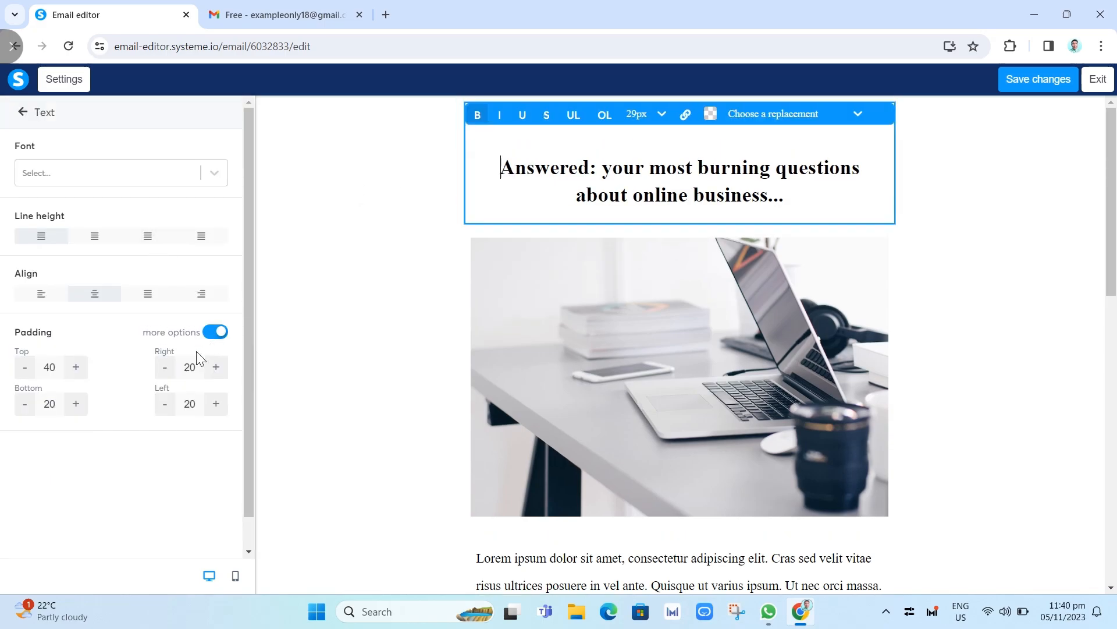
pyautogui.click(347, 356)
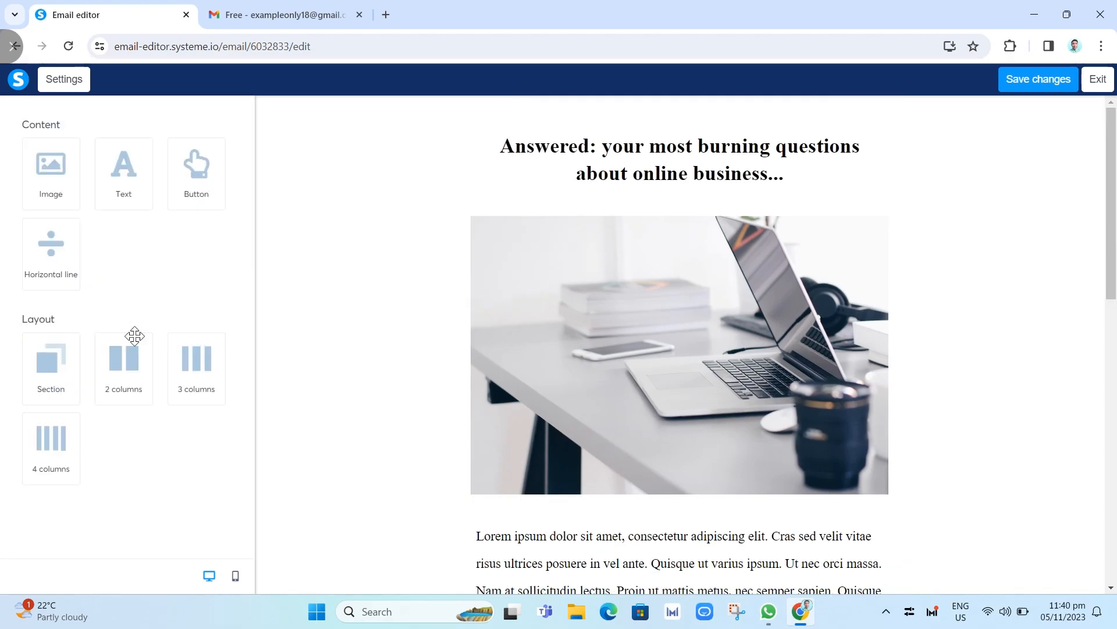
# Step: Set the email's font size to 46 and its background color to dark red 9C2020 in the email settings
pyautogui.click(58, 79)
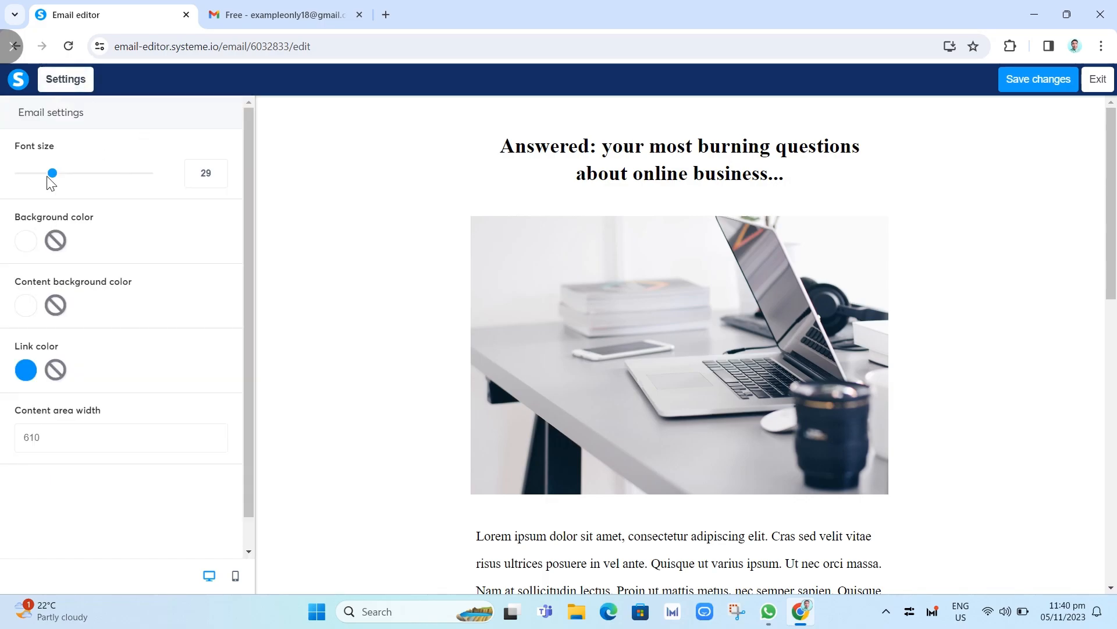
pyautogui.moveTo(52, 177); pyautogui.dragTo(76, 181)
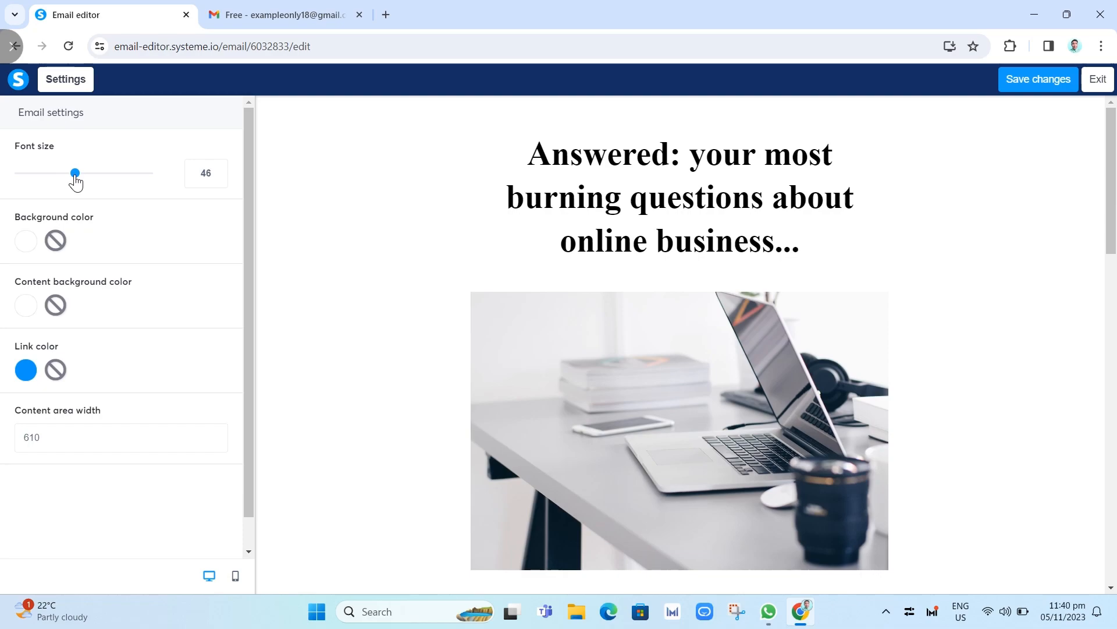
pyautogui.moveTo(52, 259); pyautogui.dragTo(47, 226)
pyautogui.click(59, 247)
pyautogui.click(25, 244)
pyautogui.click(213, 191)
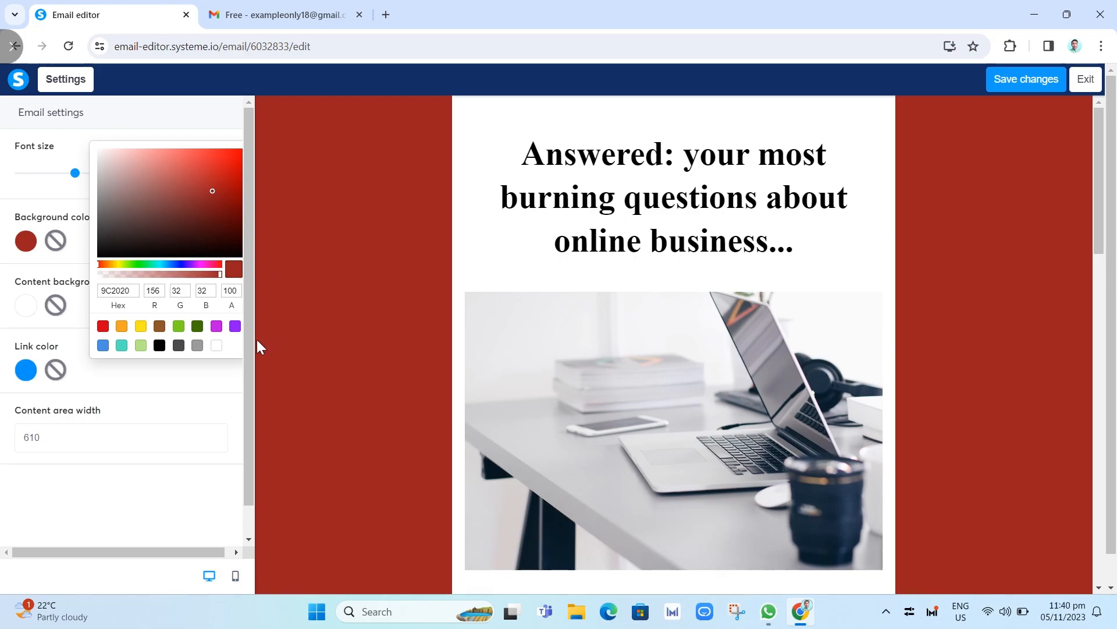
pyautogui.click(454, 309)
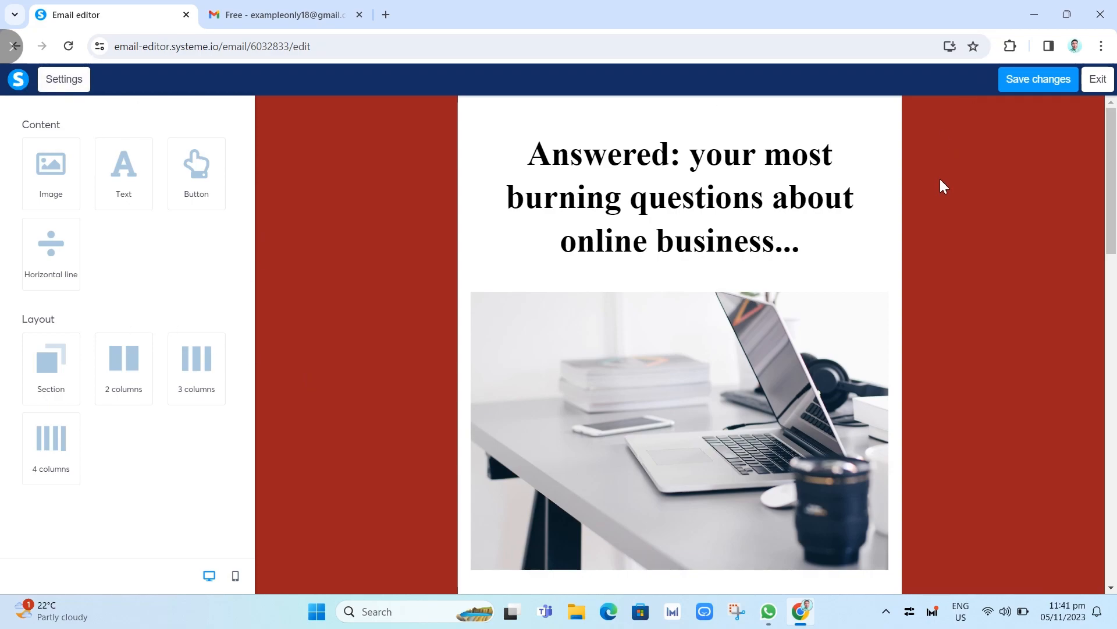
# Step: Save the visual email design and exit back to the campaign email
pyautogui.click(1042, 79)
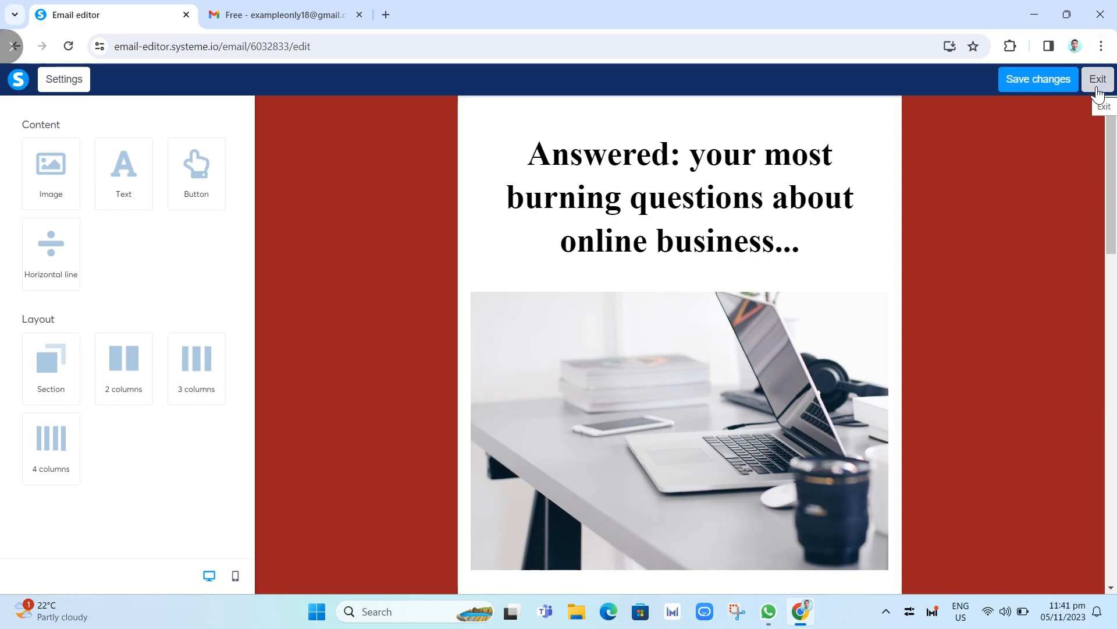
pyautogui.click(1097, 89)
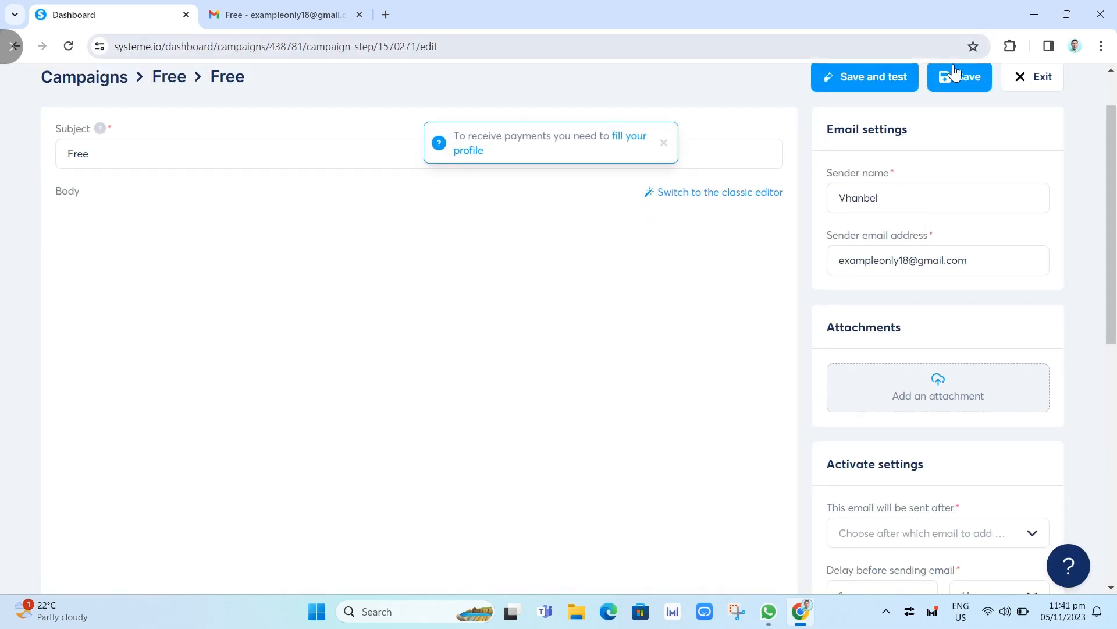
# Step: Save the redesigned campaign email and send another test copy to the prefilled email address
pyautogui.scroll(1, 506, 341)
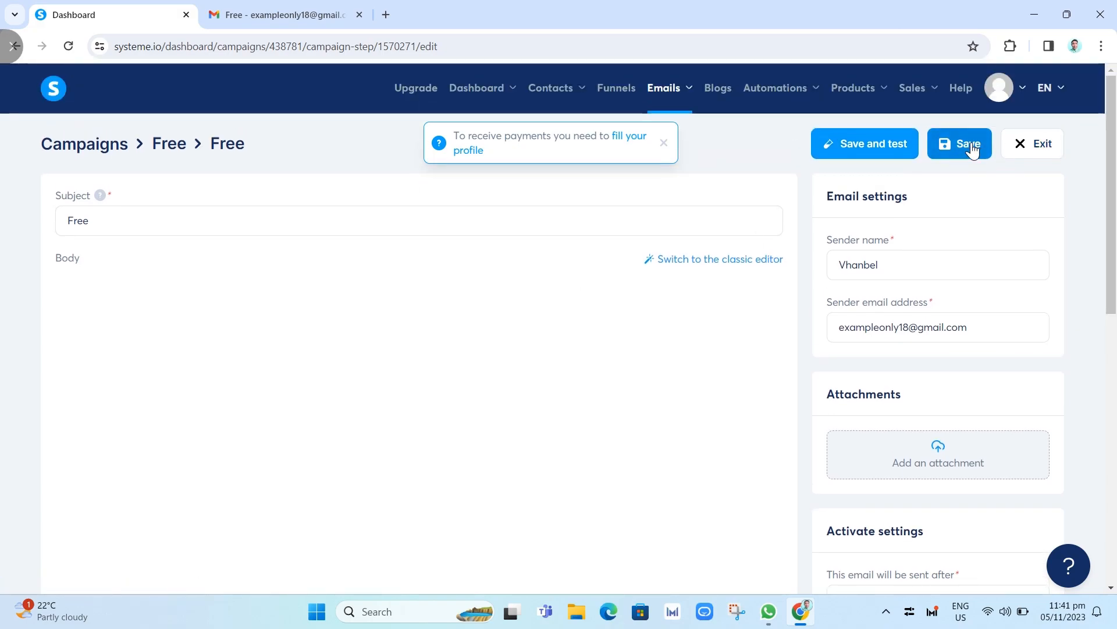
pyautogui.click(972, 149)
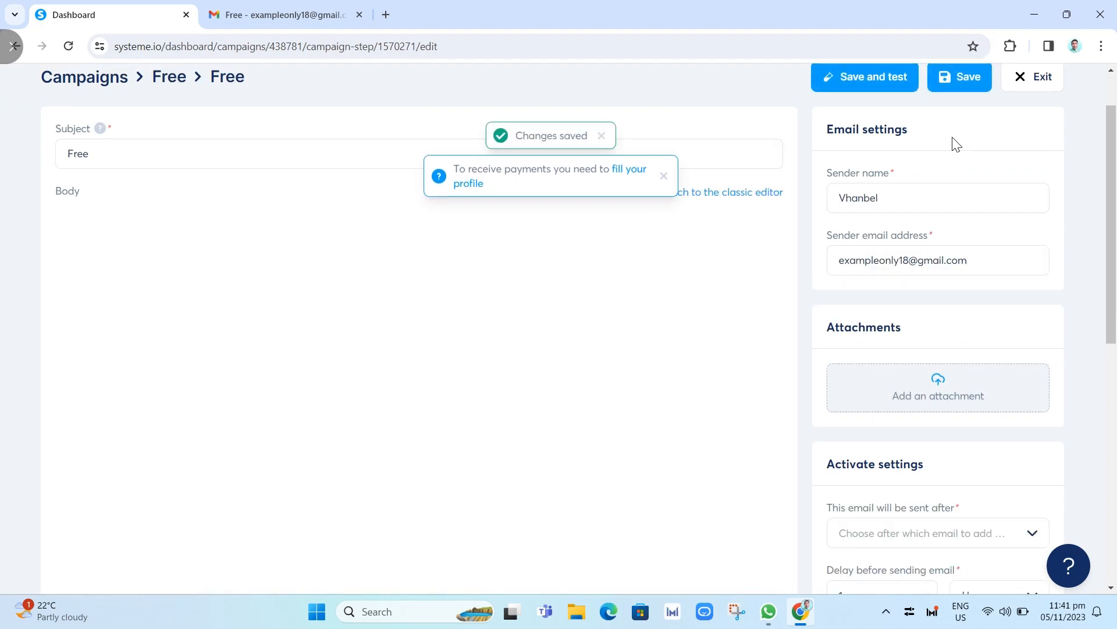
pyautogui.click(872, 78)
pyautogui.click(595, 394)
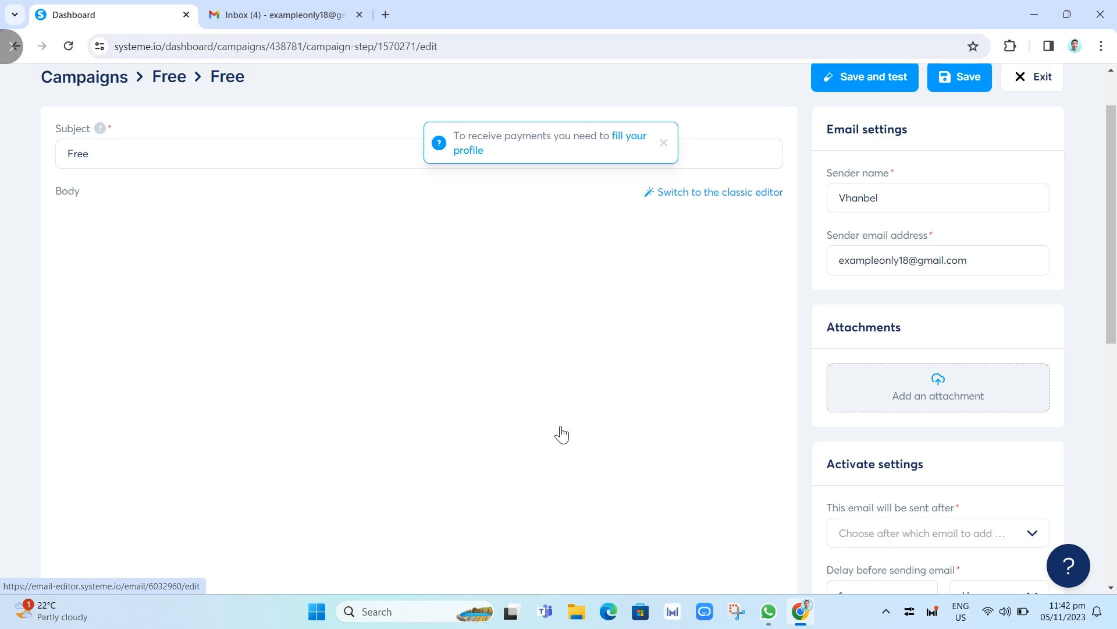
pyautogui.scroll(1, 609, 464)
pyautogui.scroll(-4, 610, 466)
pyautogui.scroll(4, 611, 466)
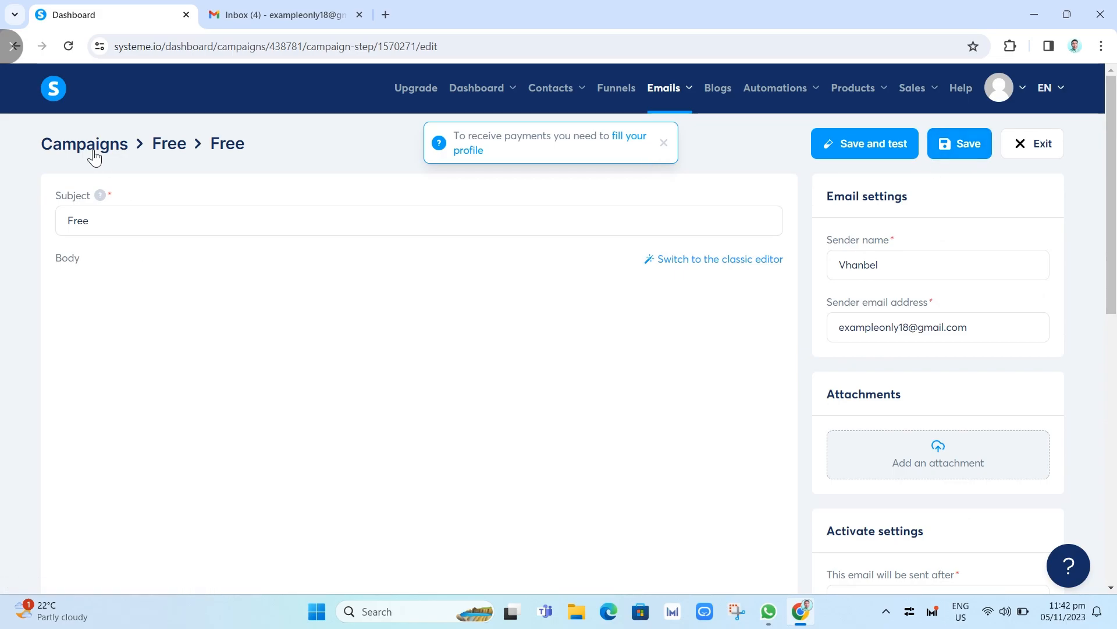
pyautogui.scroll(-8, 512, 370)
pyautogui.scroll(8, 640, 262)
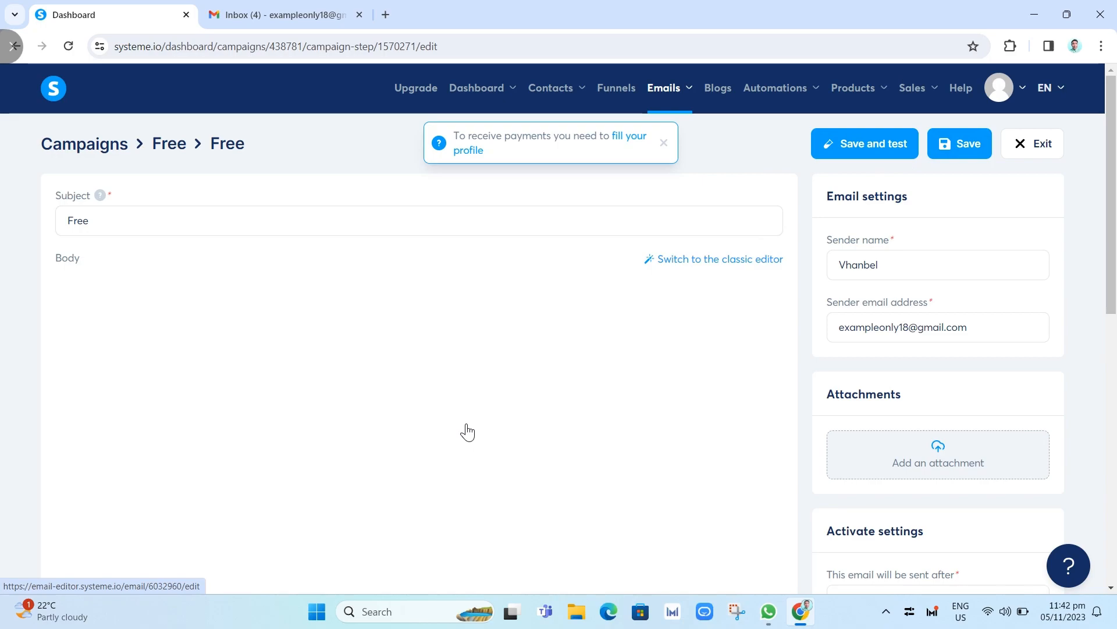